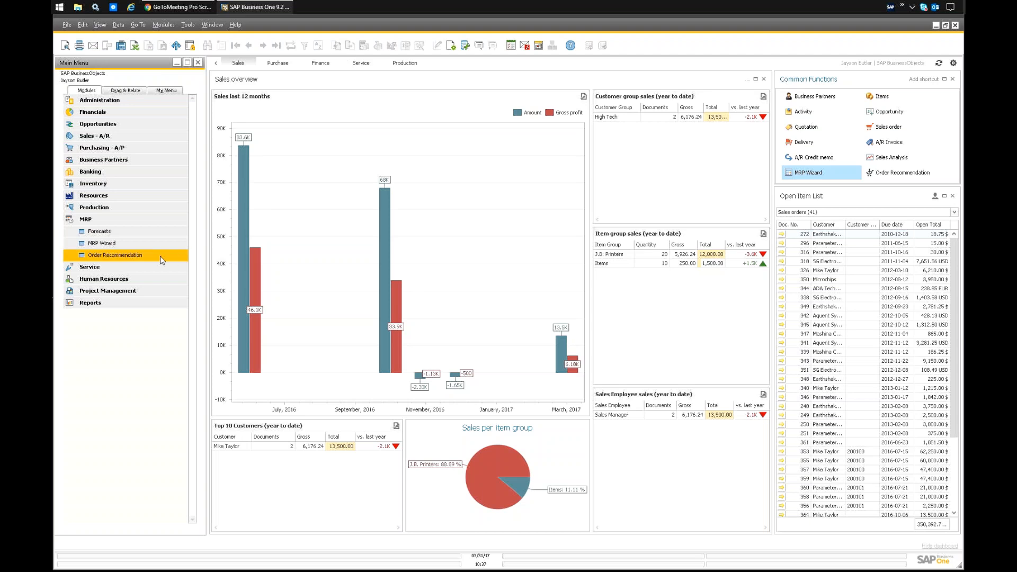
# Start the MRP Wizard and load the existing MRP_Run scenario.
pyautogui.click(96, 247)
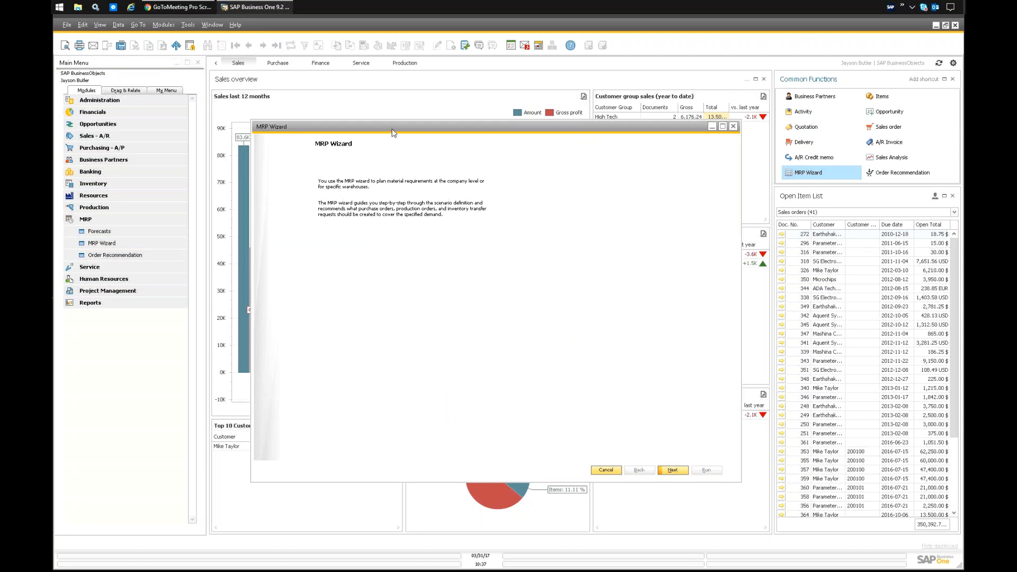
pyautogui.moveTo(393, 132); pyautogui.dragTo(389, 129)
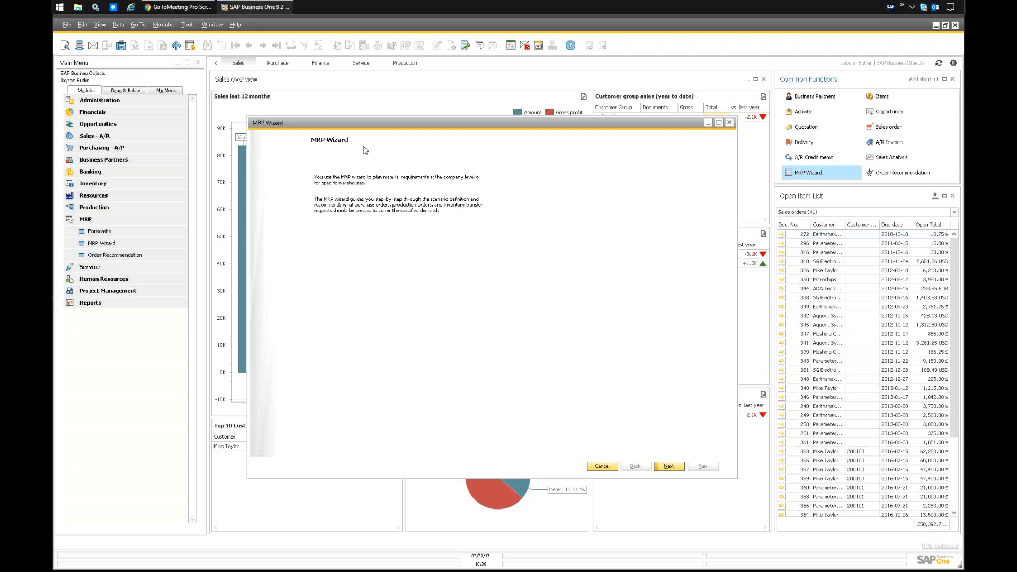
pyautogui.click(668, 467)
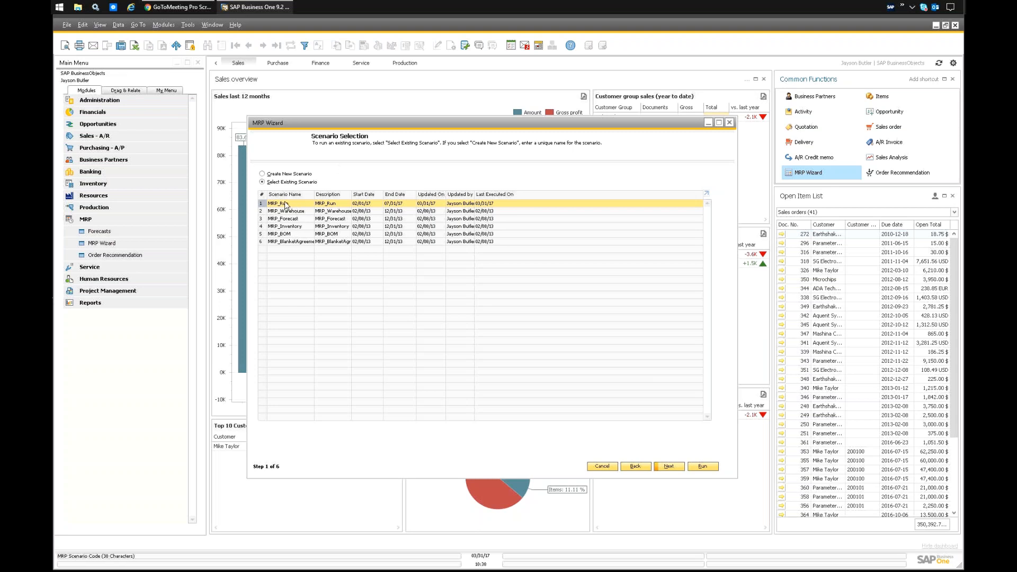
pyautogui.click(669, 468)
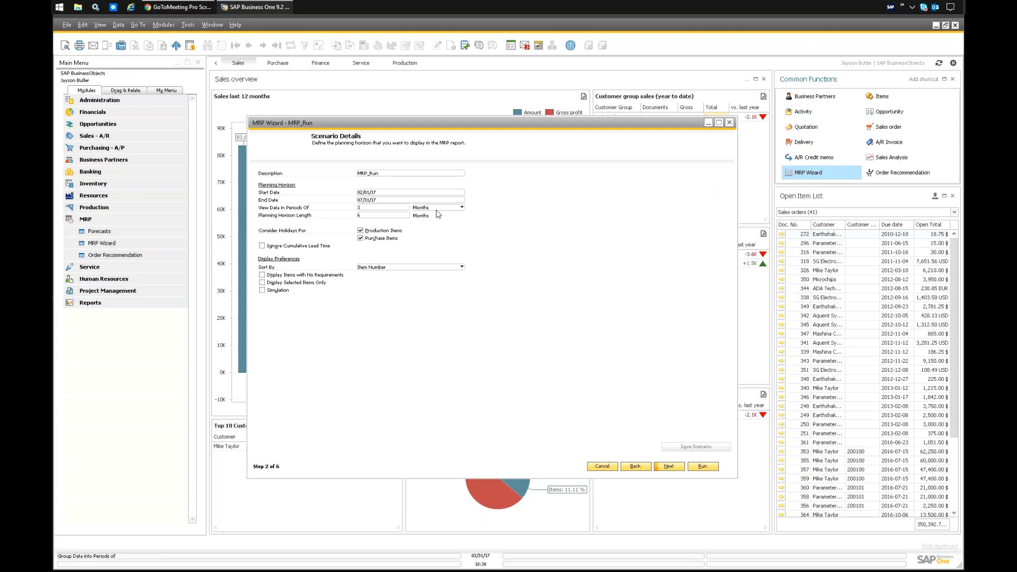
# Check the period unit choices in the scenario details and continue to the item selection.
pyautogui.click(437, 208)
pyautogui.click(538, 202)
pyautogui.click(667, 466)
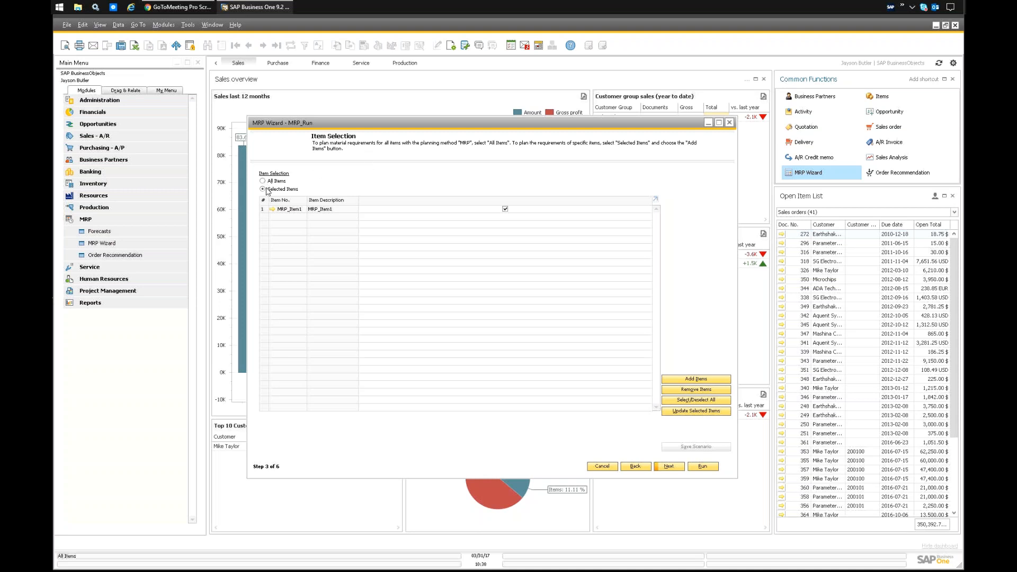
# Look at the selection criteria for adding items and review the inventory and planning data of MRP_Item1.
pyautogui.click(696, 379)
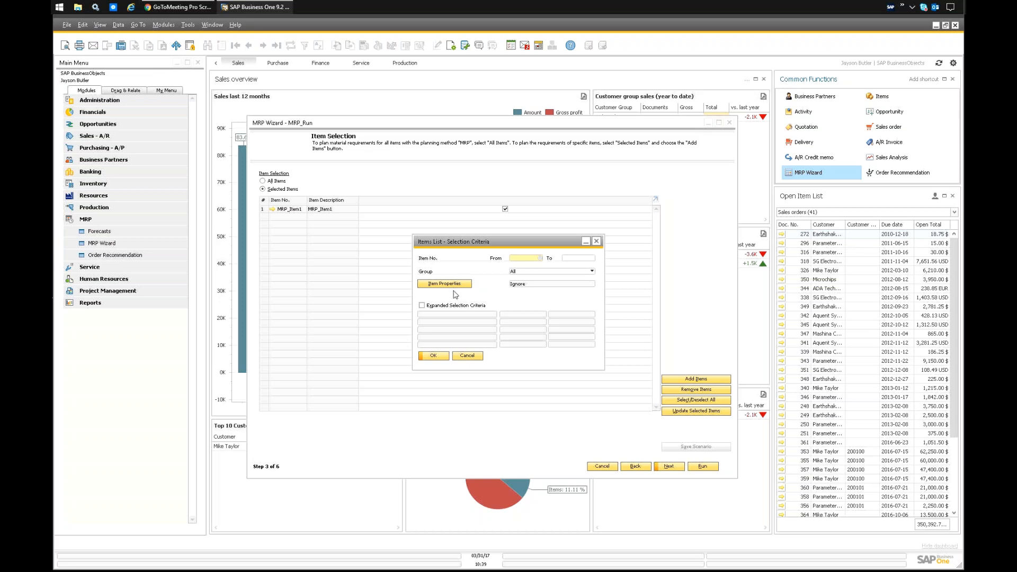
pyautogui.click(467, 357)
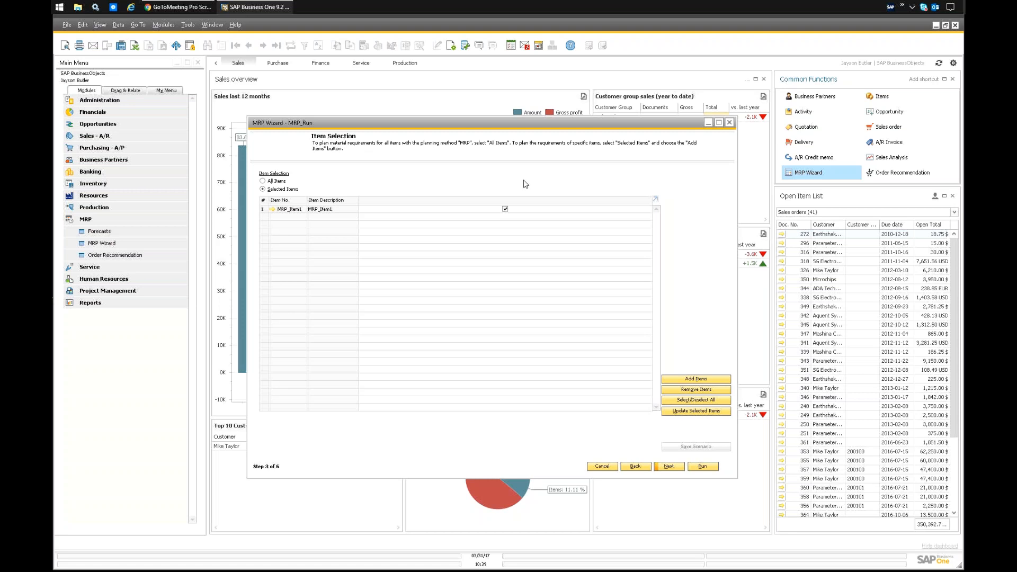
pyautogui.click(272, 210)
pyautogui.moveTo(481, 156); pyautogui.dragTo(468, 147)
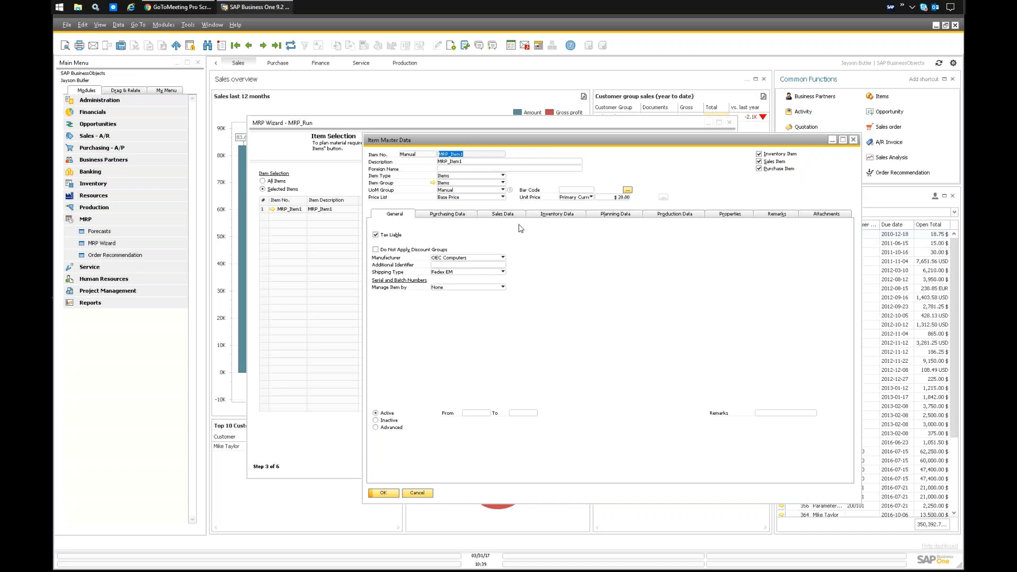
pyautogui.click(558, 213)
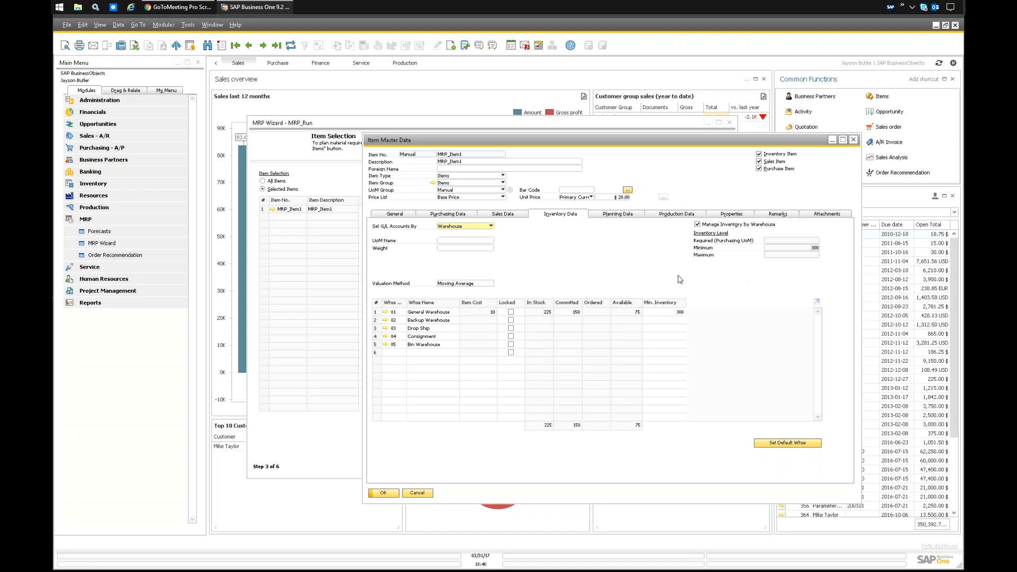
pyautogui.click(617, 215)
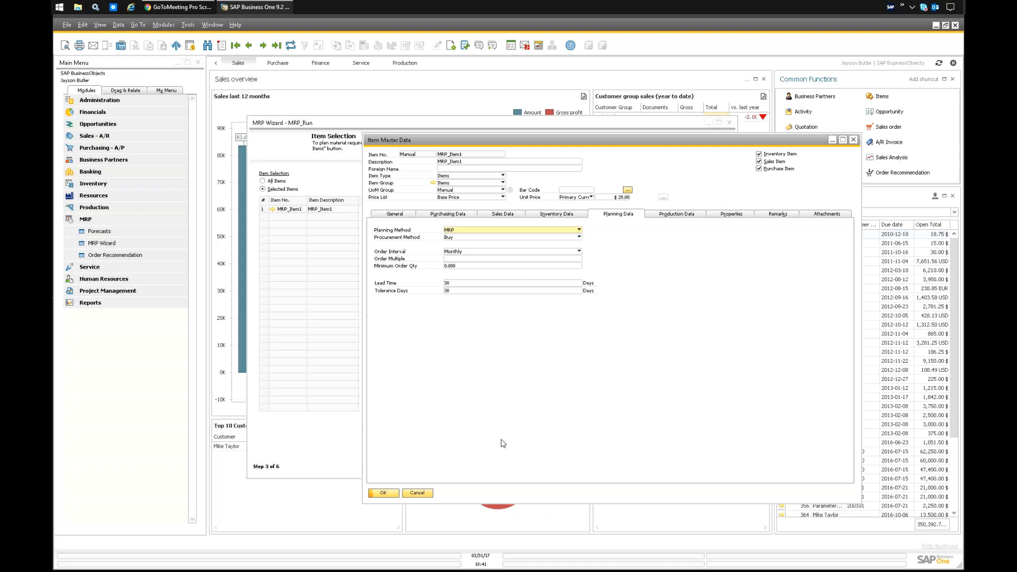
pyautogui.click(417, 493)
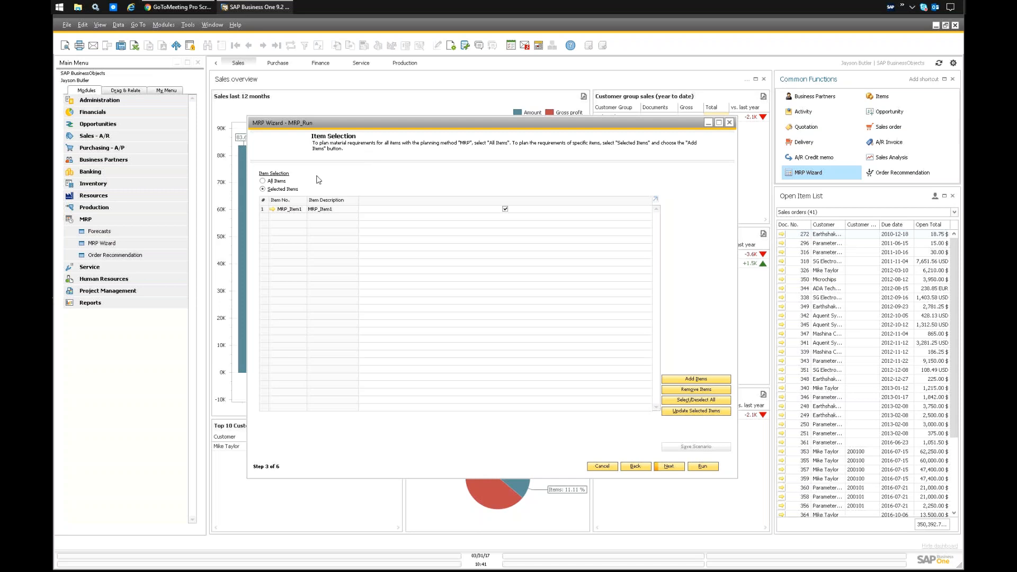
# Keep the company-level run with all warehouses included and continue to the documents data source.
pyautogui.click(669, 467)
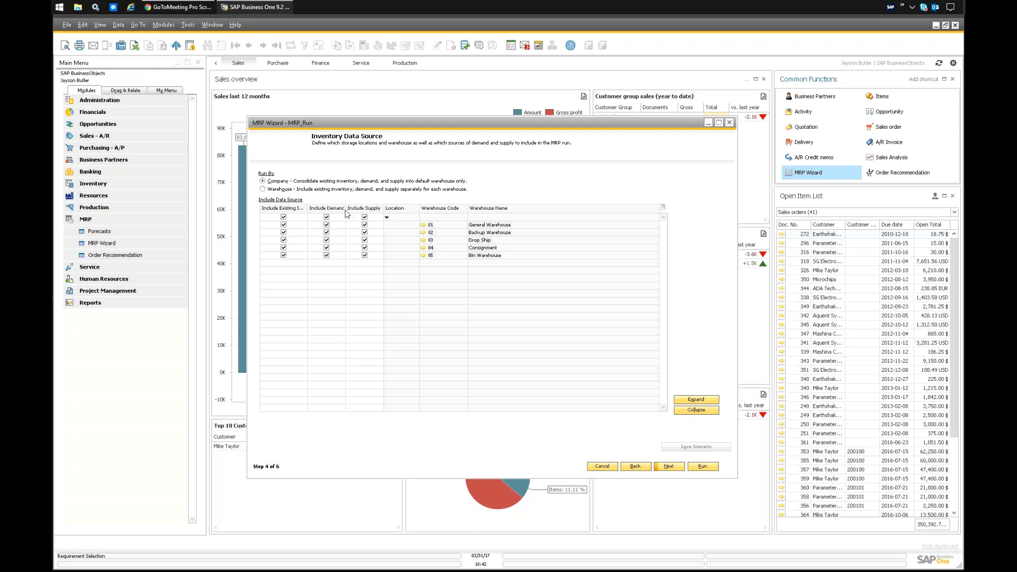
pyautogui.moveTo(347, 209); pyautogui.dragTo(351, 209)
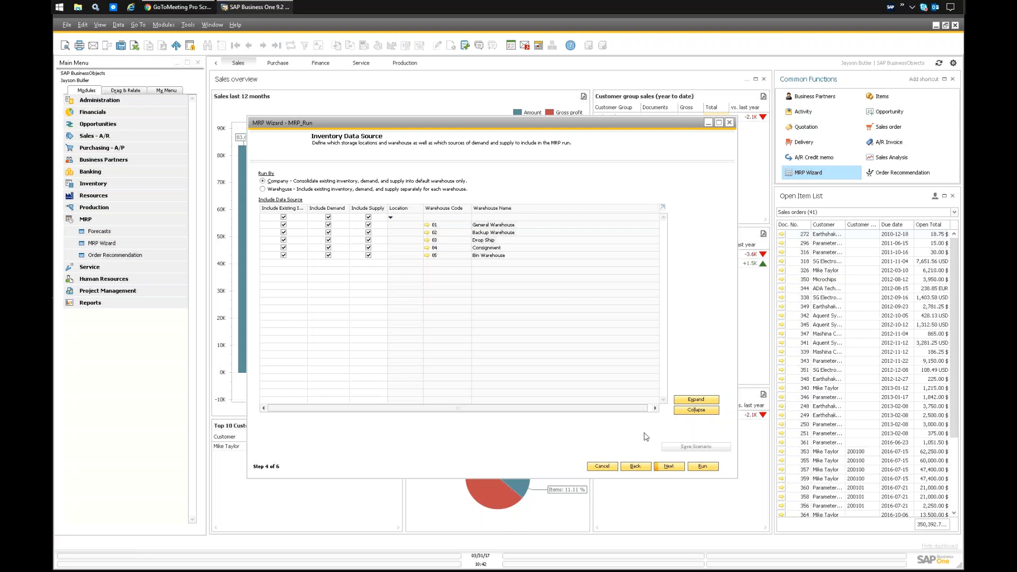
pyautogui.click(668, 467)
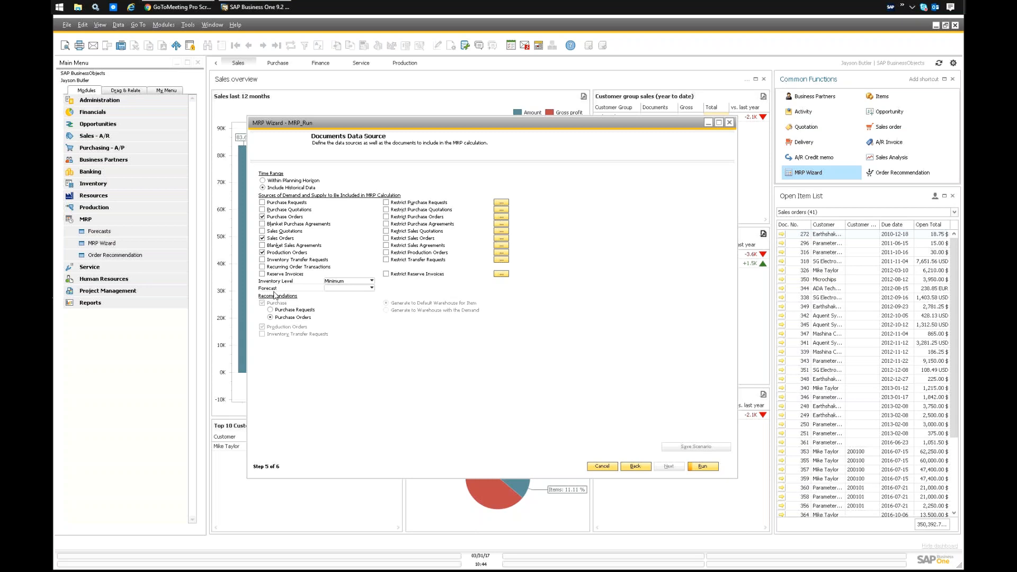
# Choose 2017 as the forecast for the MRP calculation and open its details.
pyautogui.click(344, 288)
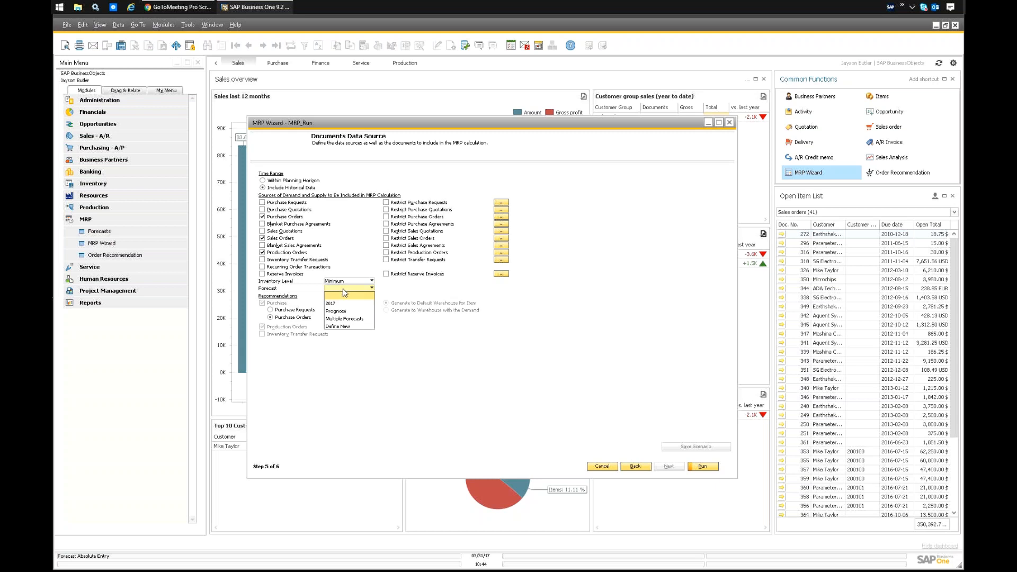
pyautogui.click(332, 305)
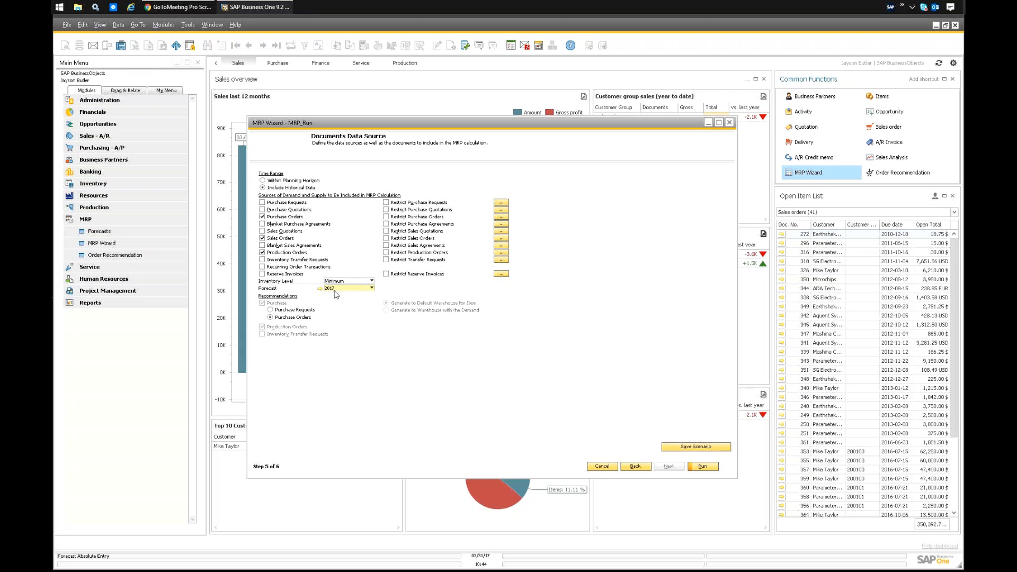
pyautogui.click(320, 289)
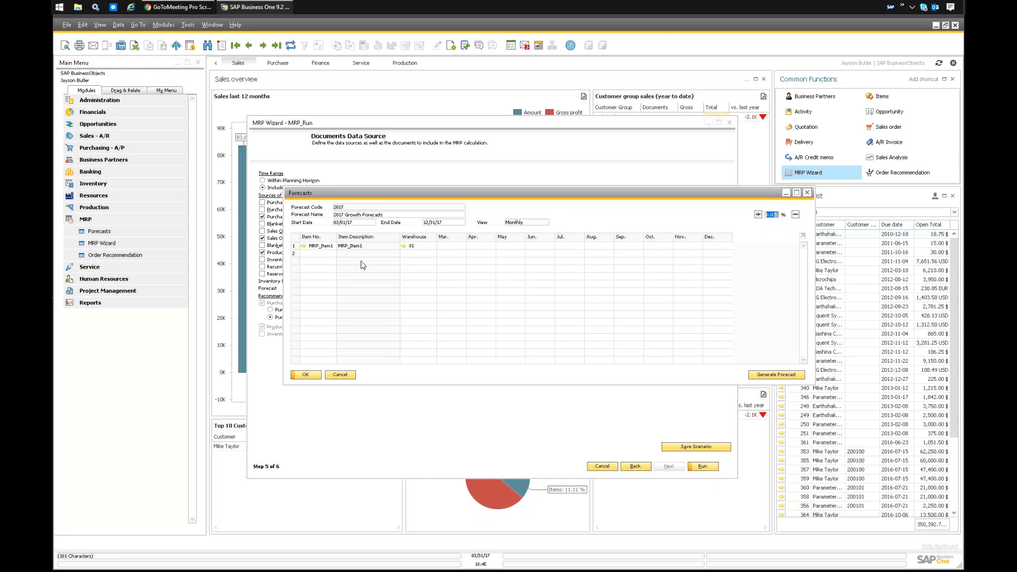
# Review the forecast generation setup, including its advanced sales history methods, and cancel it.
pyautogui.click(775, 374)
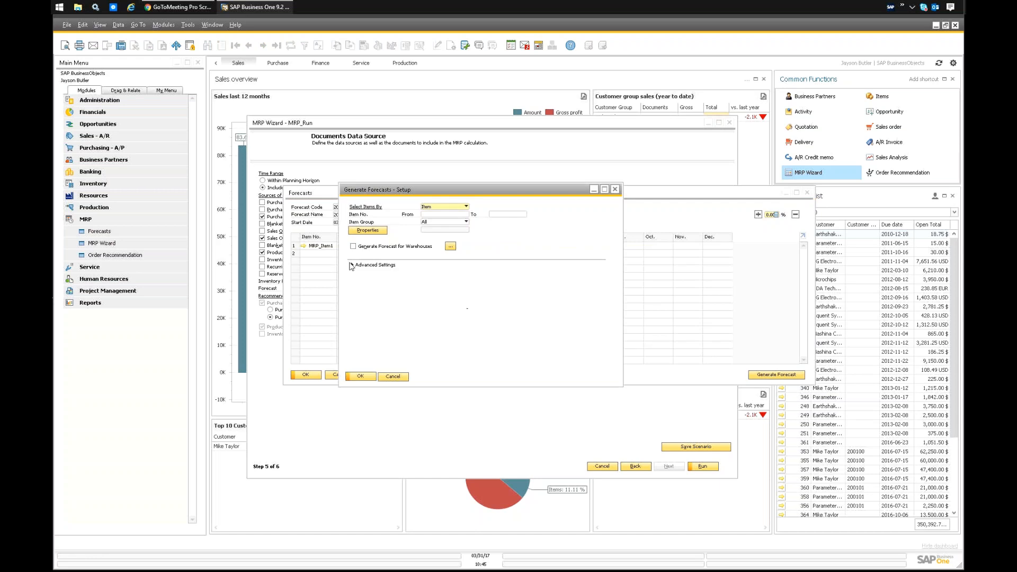
pyautogui.click(353, 264)
pyautogui.click(440, 283)
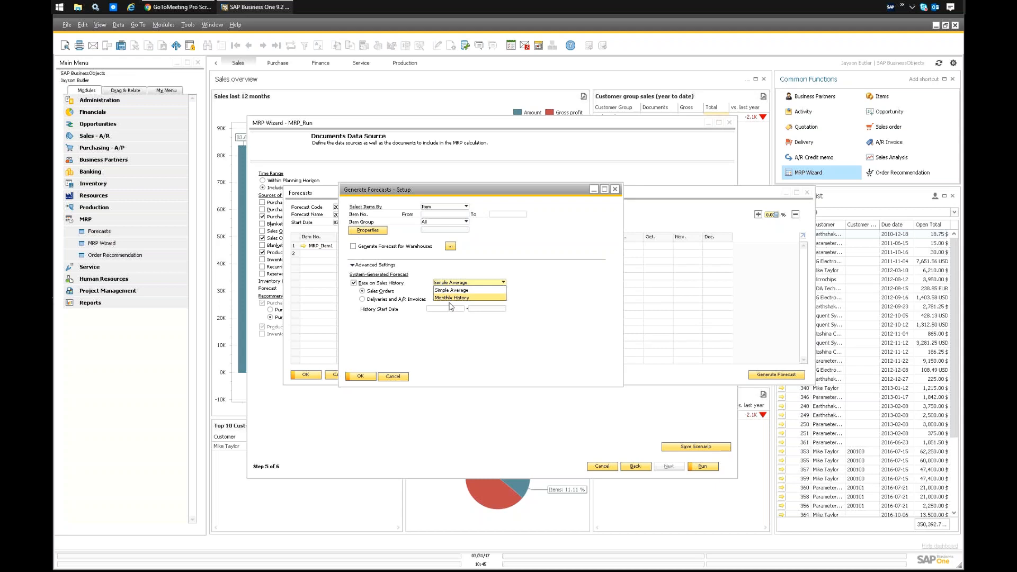
pyautogui.click(541, 273)
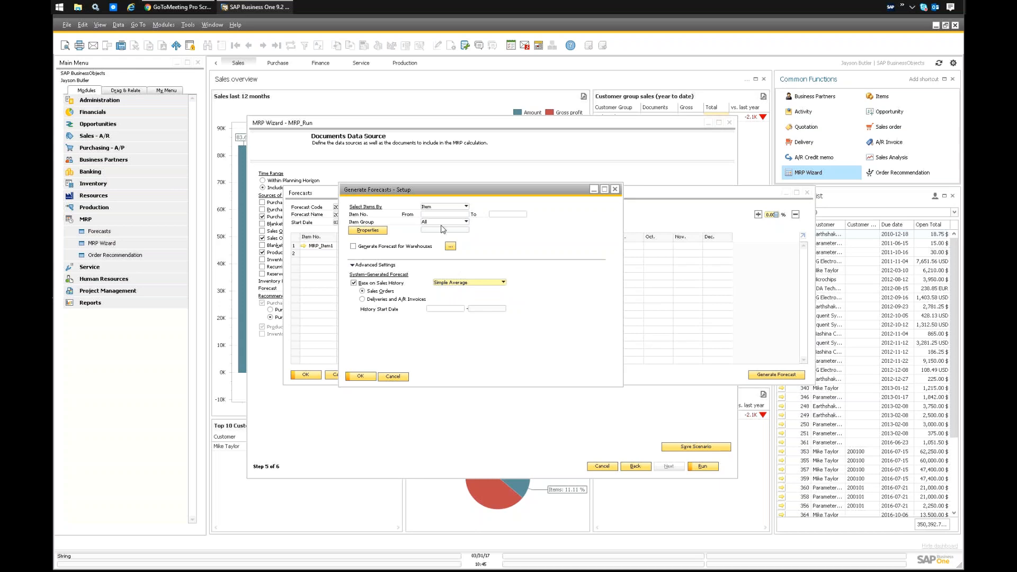
pyautogui.click(393, 377)
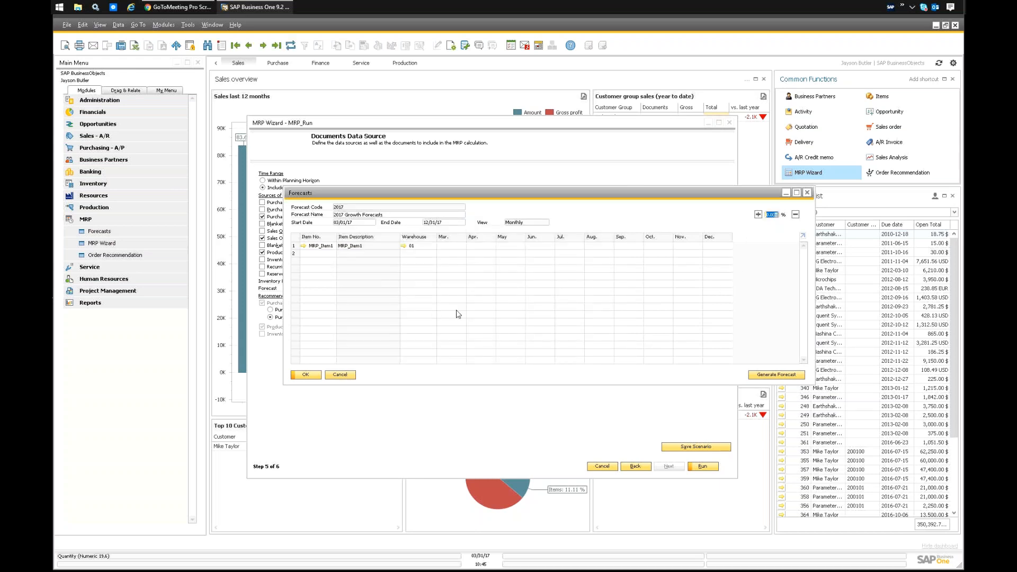
# Close the forecast without saving and clear the forecast selection in the documents data source.
pyautogui.click(453, 254)
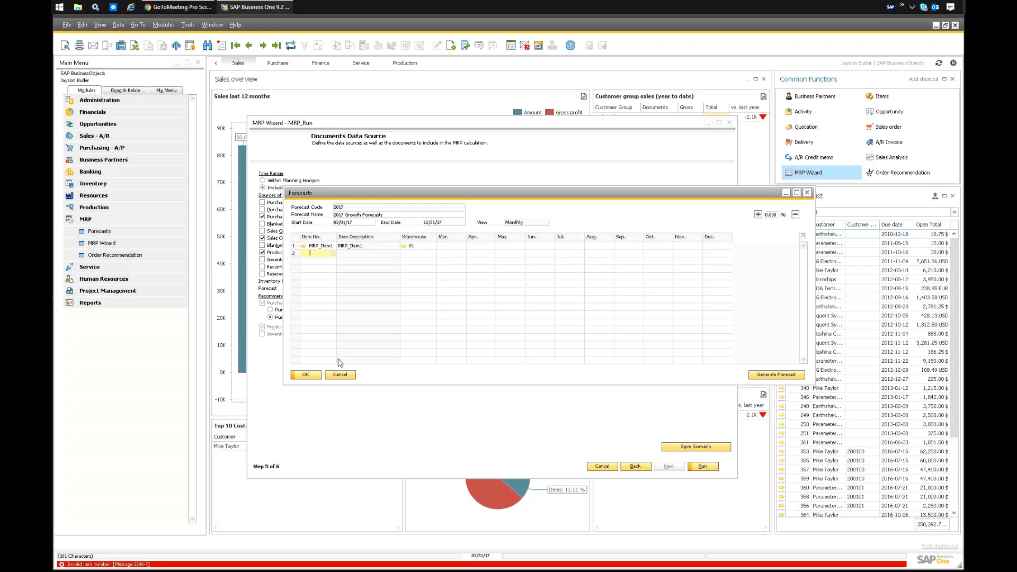
pyautogui.click(340, 376)
pyautogui.click(344, 289)
pyautogui.click(341, 296)
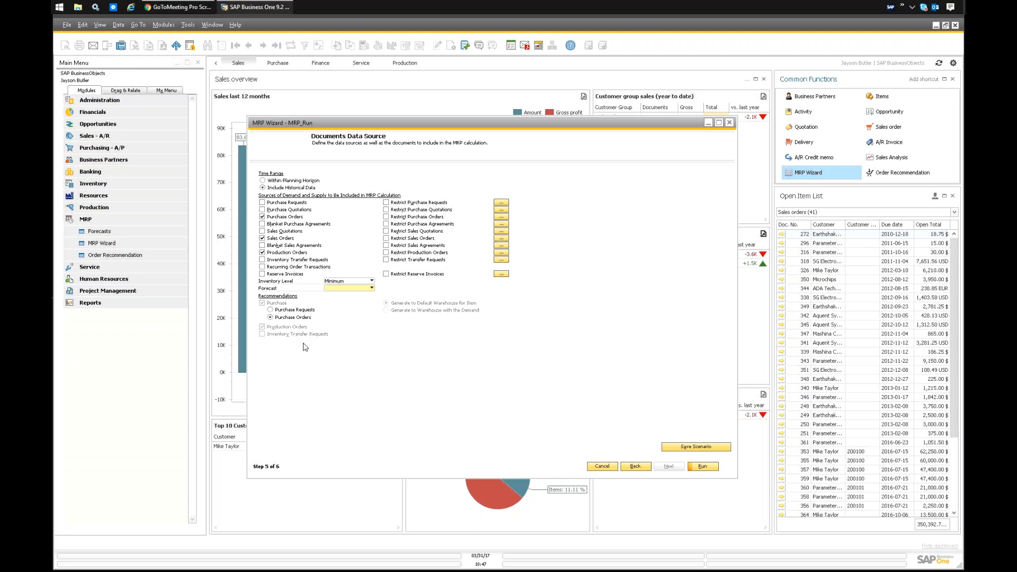
# Run the MRP scenario and expand MRP_Item1 in the results report.
pyautogui.click(702, 467)
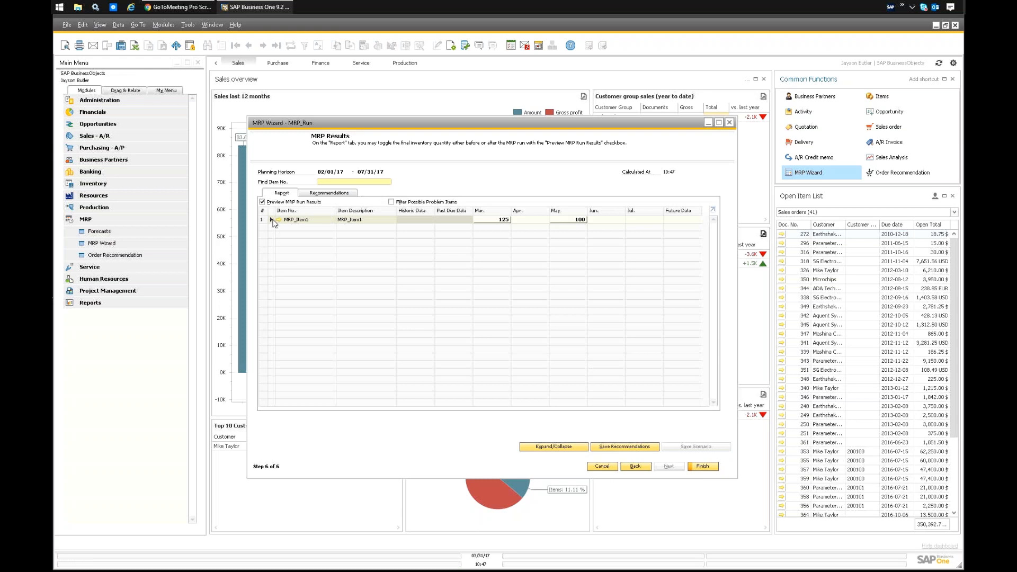
pyautogui.click(271, 219)
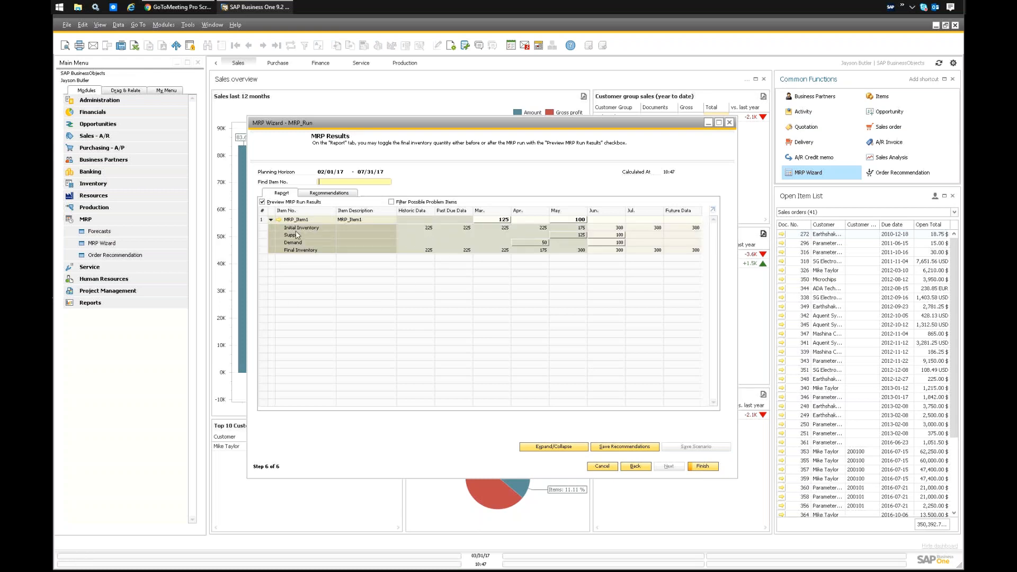
# Open the MRP_Item1 master record from the report and check its stock and minimum inventory levels.
pyautogui.click(279, 220)
pyautogui.click(280, 219)
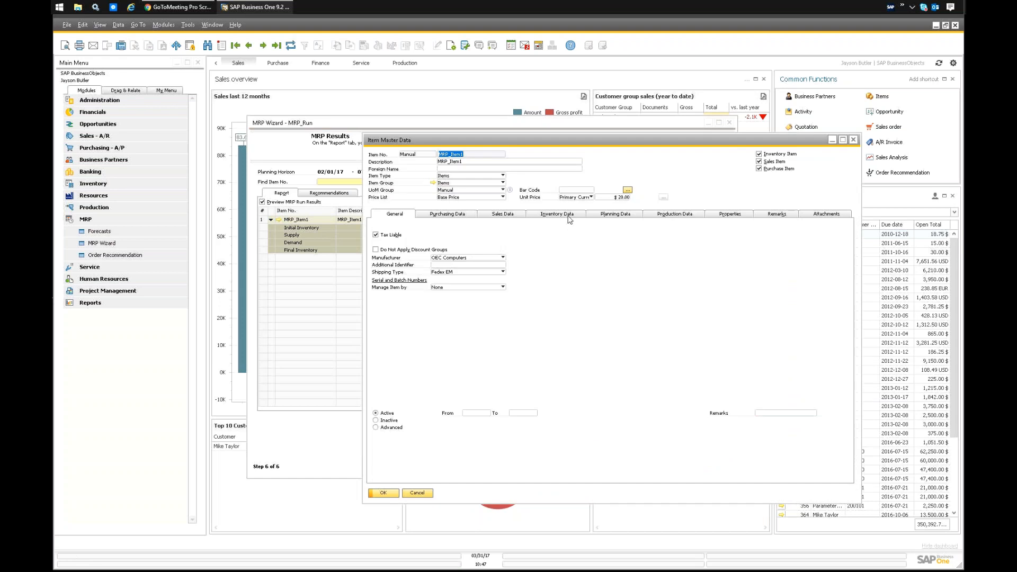
pyautogui.click(561, 214)
pyautogui.click(774, 249)
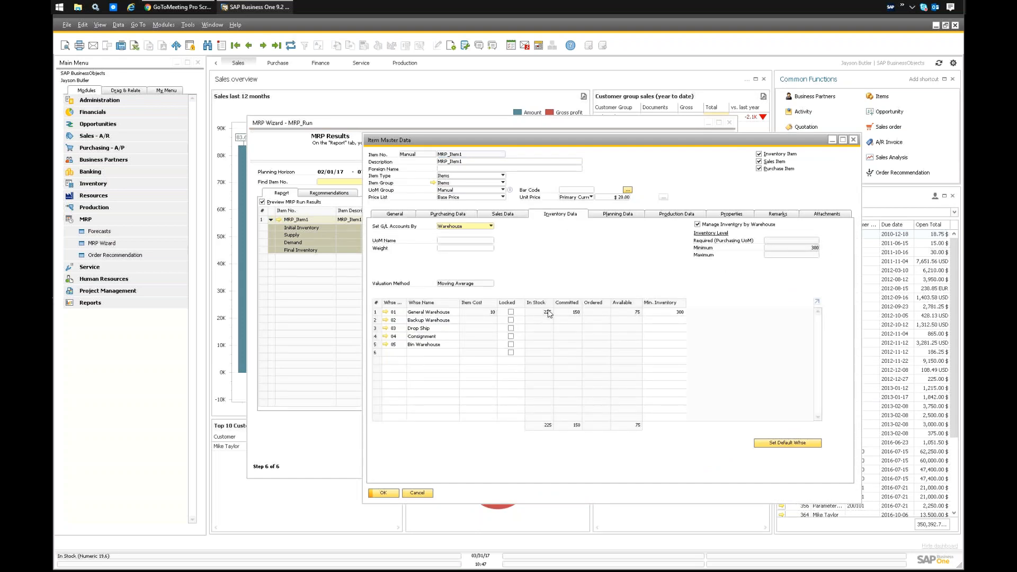
pyautogui.click(853, 140)
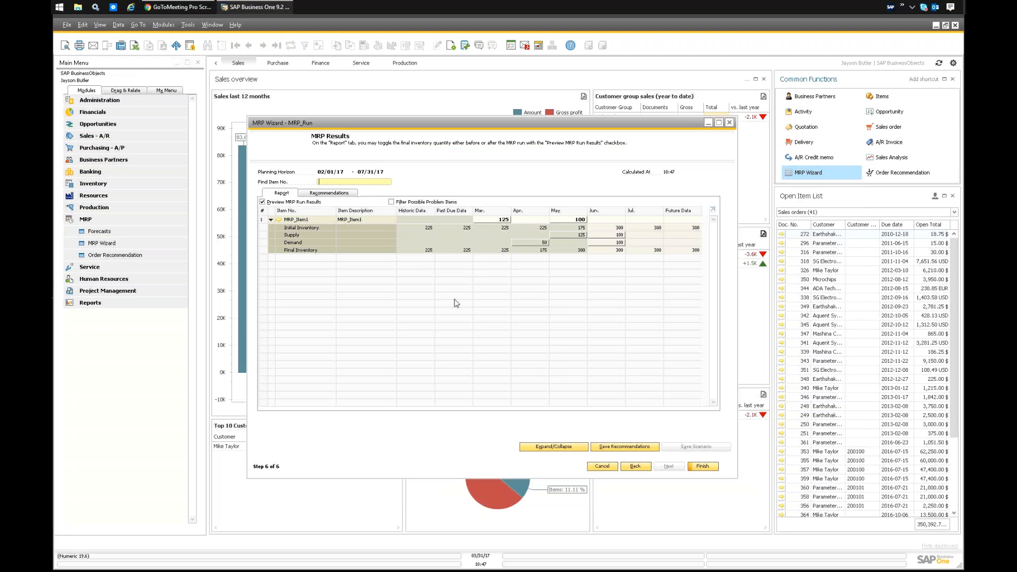
# Inspect the pegging information for the April demand and for the March and May order recommendations.
pyautogui.doubleClick(527, 245)
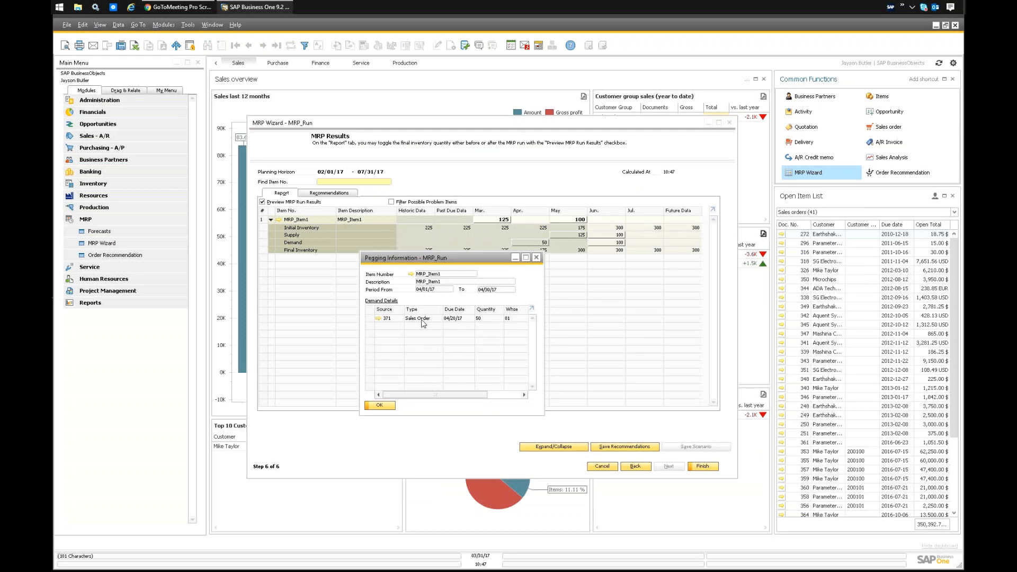
pyautogui.click(536, 257)
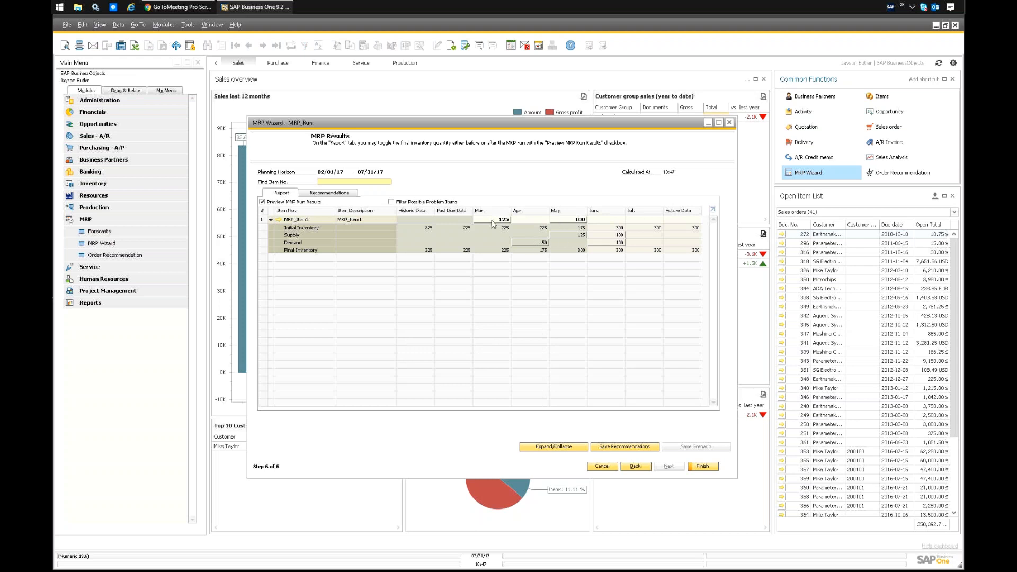
pyautogui.doubleClick(492, 220)
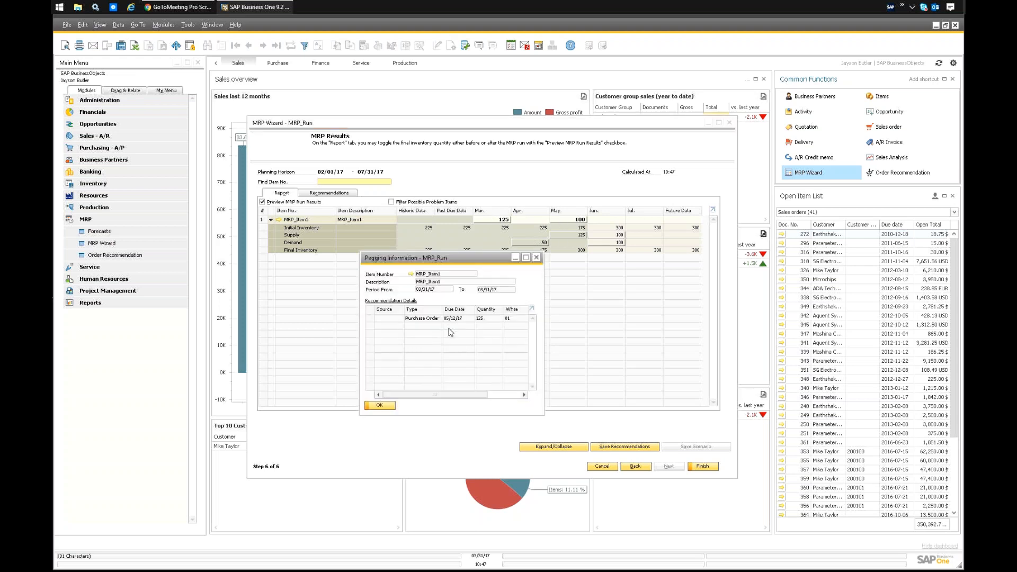
pyautogui.click(536, 258)
pyautogui.doubleClick(575, 221)
pyautogui.click(536, 257)
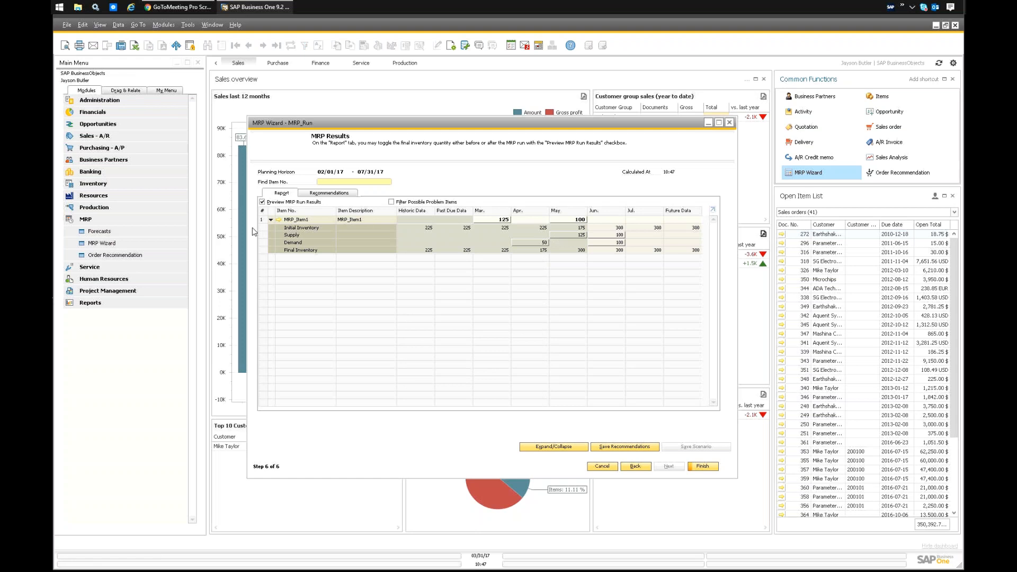
# Widen the MRP results window and inspect the pegging information for the June demand and supply.
pyautogui.moveTo(248, 229); pyautogui.dragTo(152, 229)
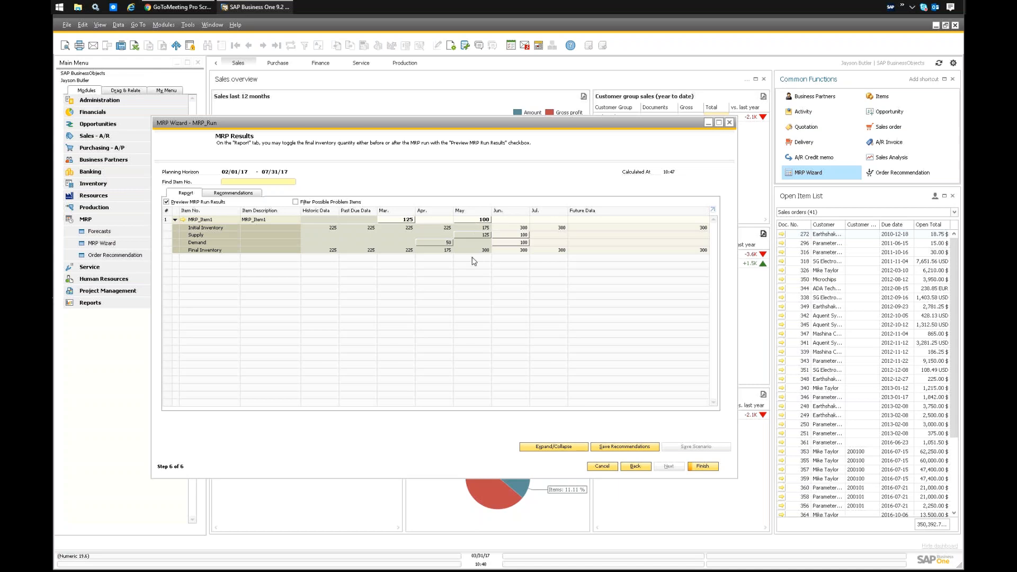
pyautogui.doubleClick(518, 243)
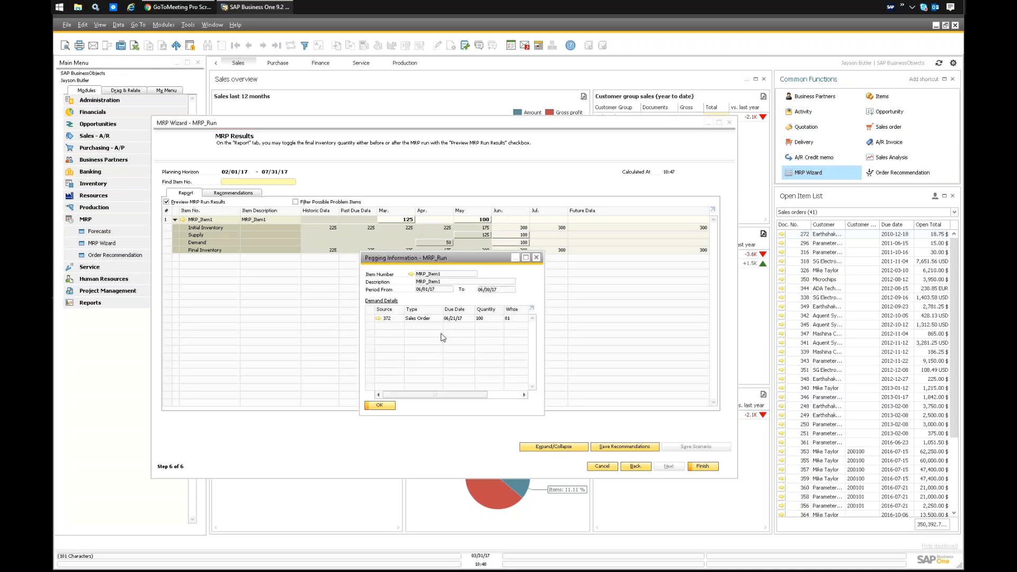
pyautogui.click(536, 258)
pyautogui.doubleClick(519, 235)
pyautogui.click(537, 258)
pyautogui.doubleClick(520, 242)
pyautogui.click(537, 258)
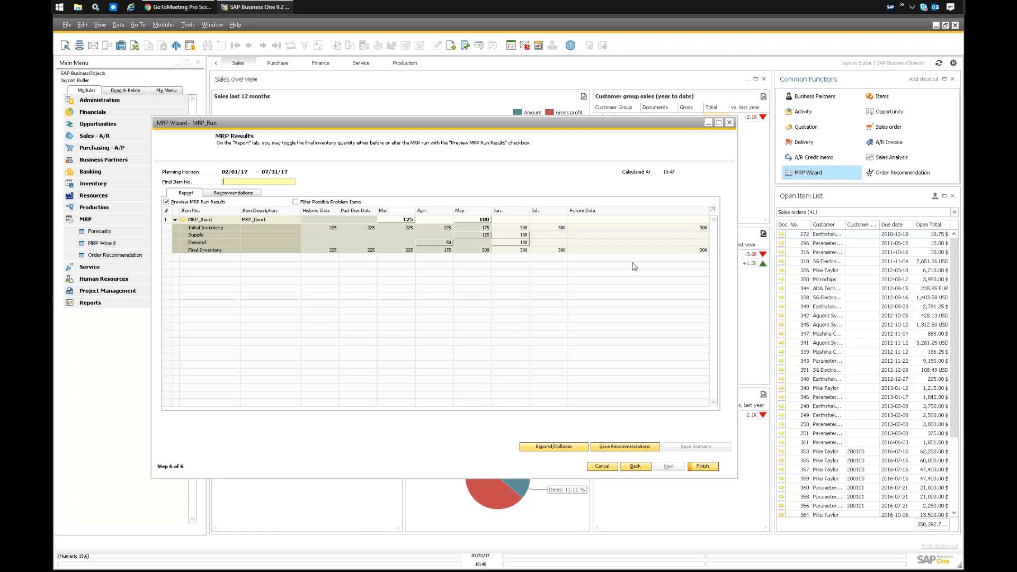
# Review the purchase order recommendations for MRP_Item1, save them over the scenario's previous ones, and finish the MRP wizard.
pyautogui.click(175, 219)
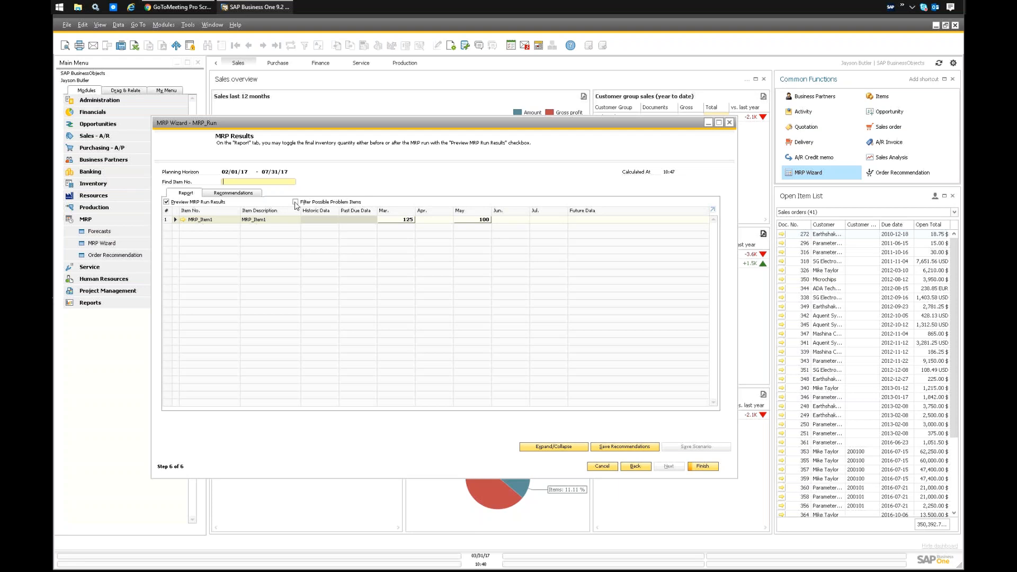
pyautogui.click(245, 194)
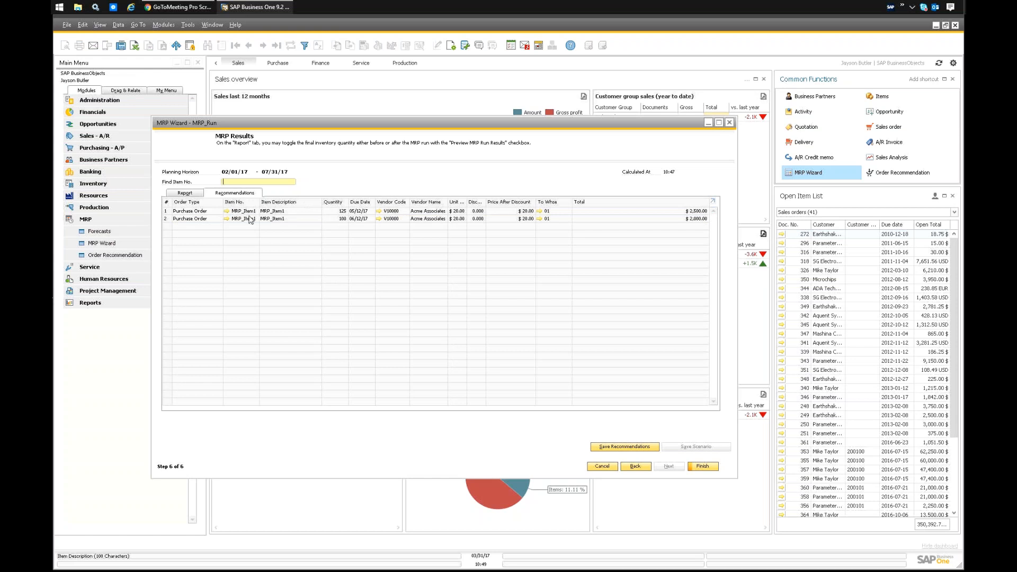
pyautogui.click(623, 449)
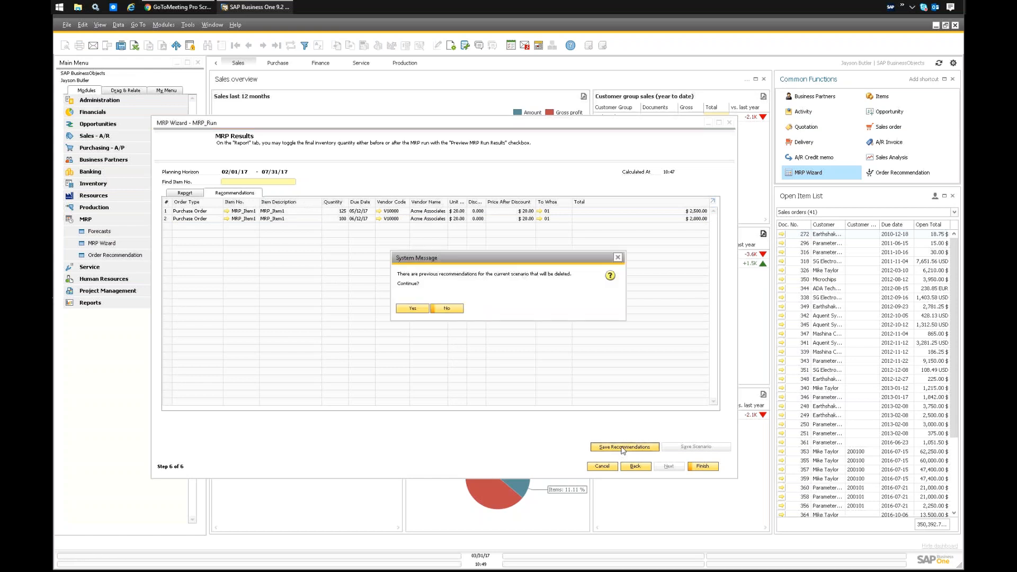
pyautogui.click(412, 309)
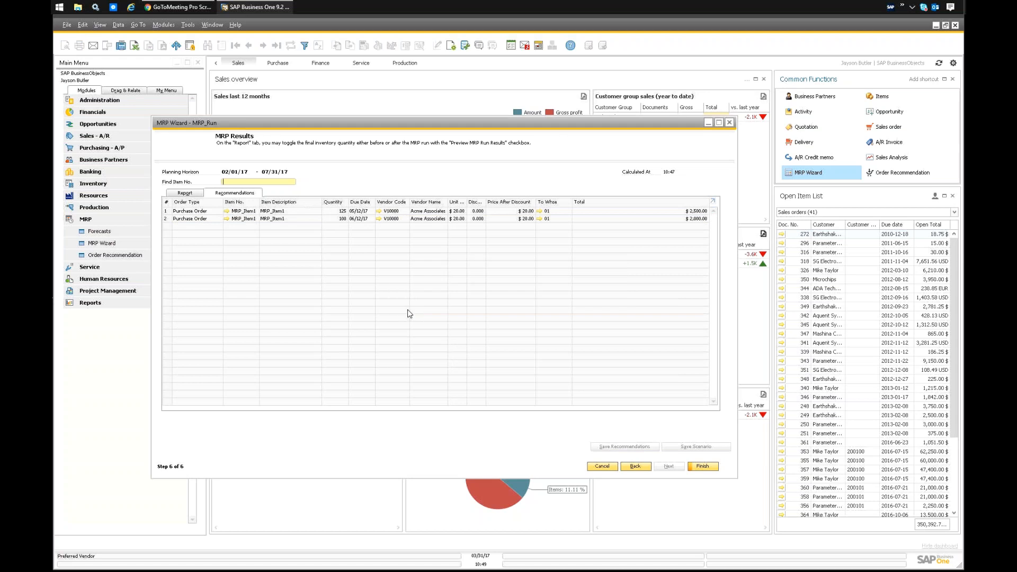
pyautogui.click(702, 466)
# Open the order recommendations for the MRP_Run scenario and inspect the vendor codes and the available order types.
pyautogui.click(892, 176)
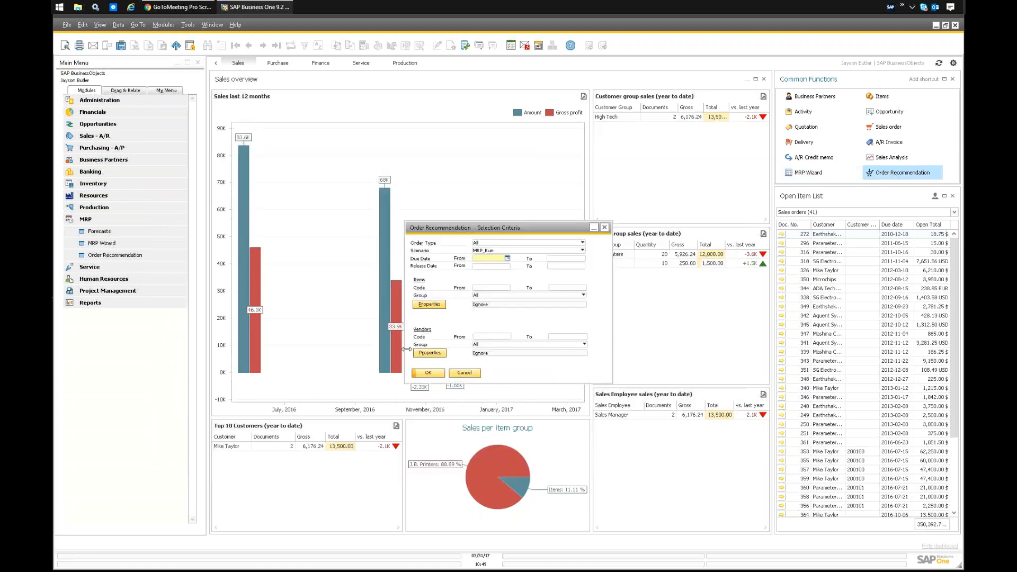
pyautogui.click(427, 373)
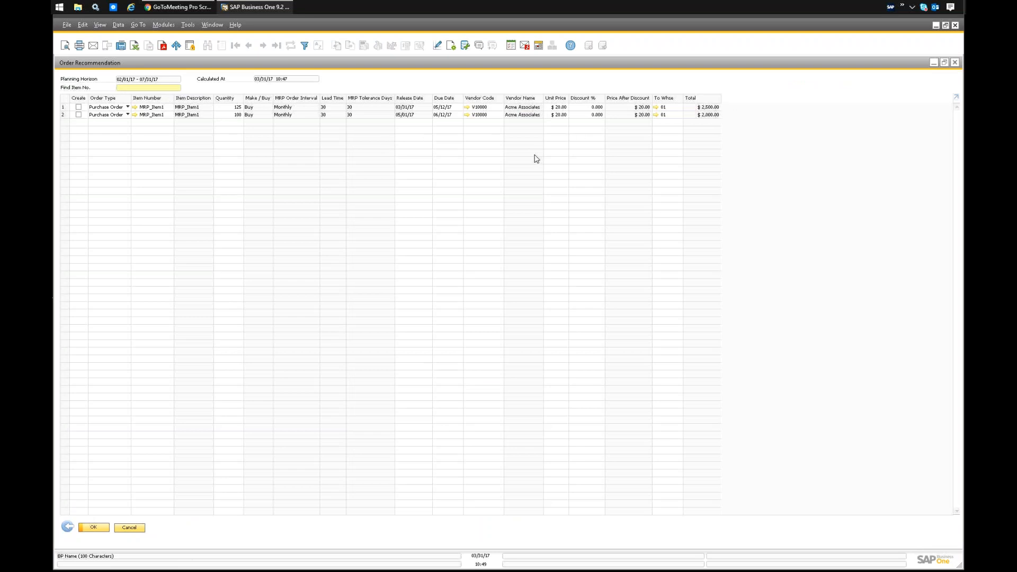
pyautogui.click(480, 107)
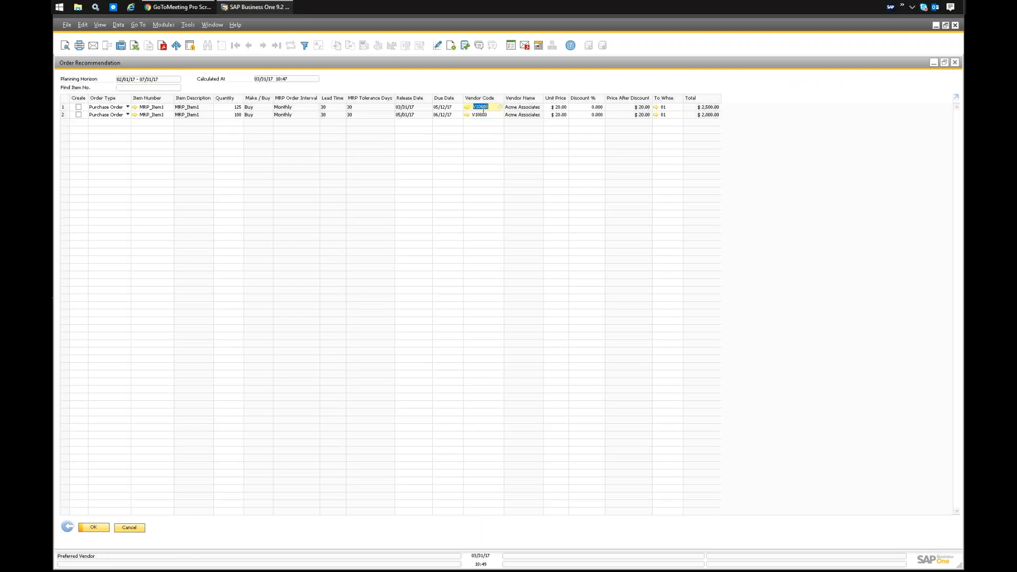
pyautogui.click(483, 115)
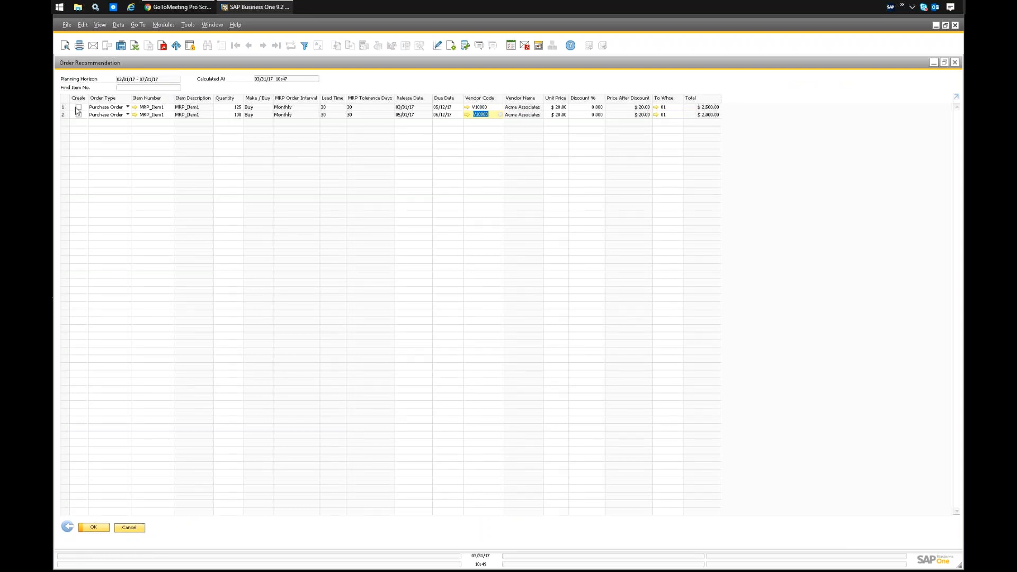
pyautogui.click(122, 108)
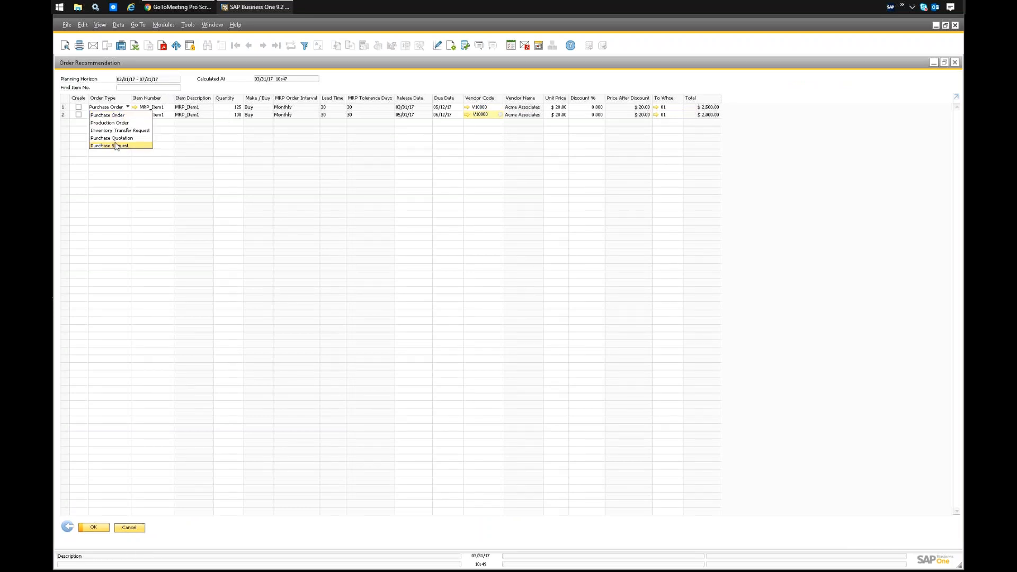
pyautogui.click(195, 137)
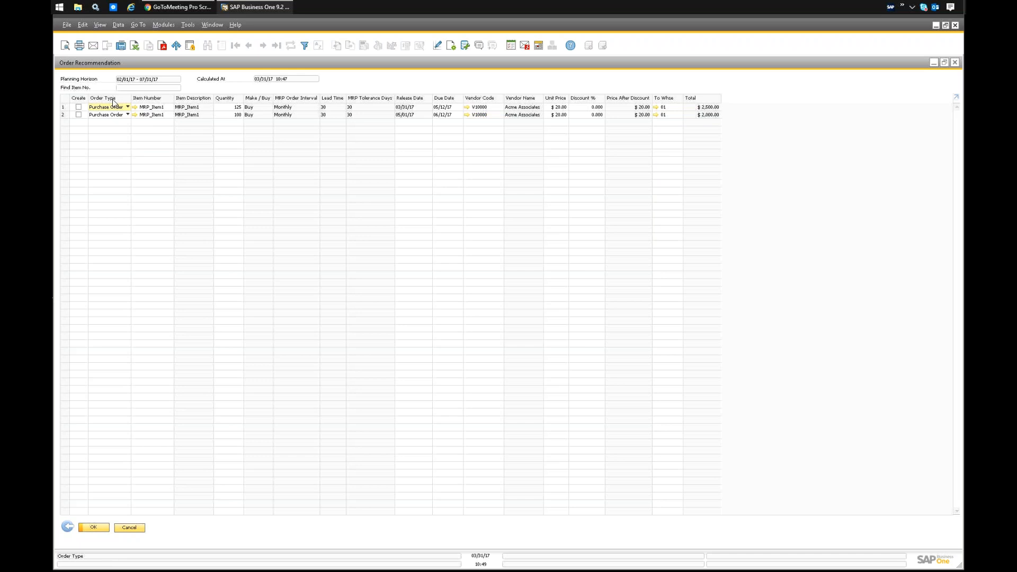
# Select all recommendations for creation, generate the purchase order from them, and close the order recommendation list.
pyautogui.doubleClick(79, 98)
pyautogui.click(94, 527)
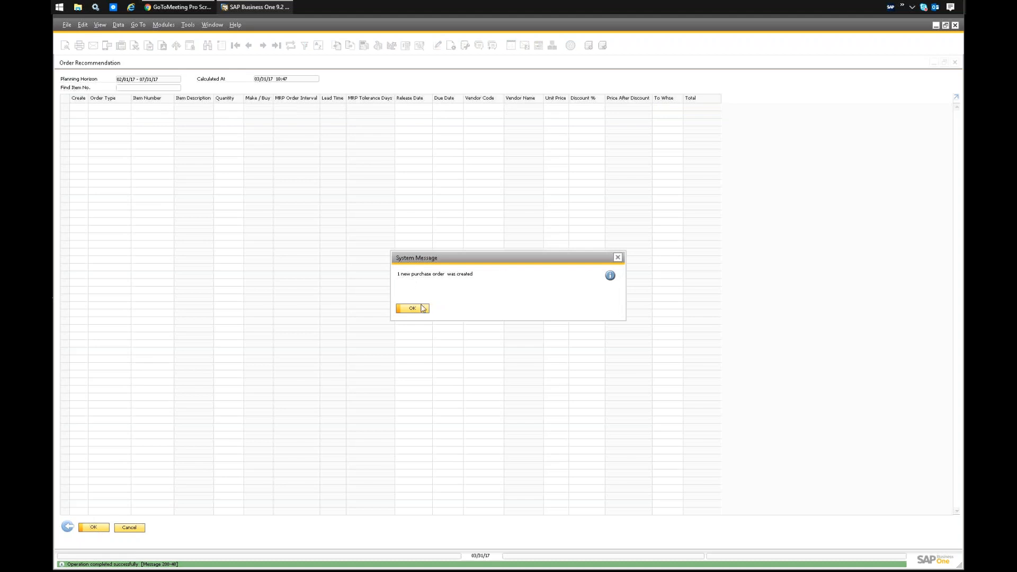
pyautogui.click(412, 309)
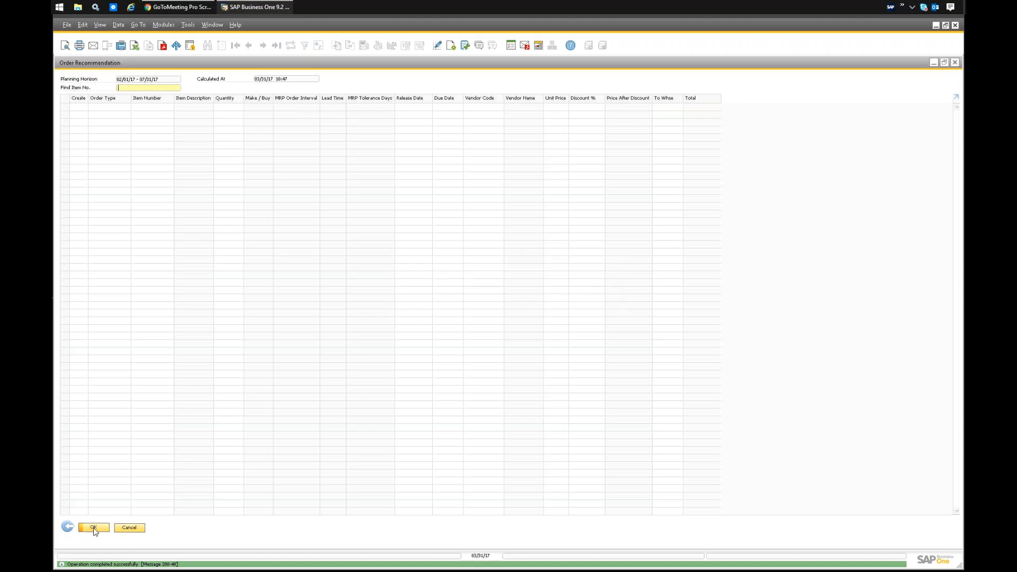
pyautogui.click(94, 528)
# Open the newly created purchase order to check its remarks, and recheck the MRP_Run scenario for remaining order recommendations.
pyautogui.click(94, 150)
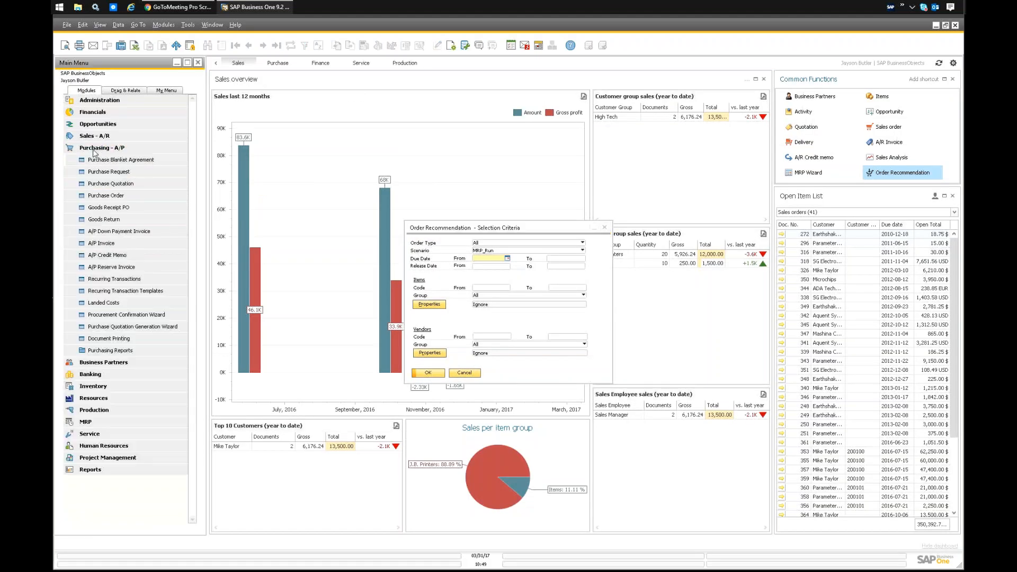
pyautogui.click(126, 196)
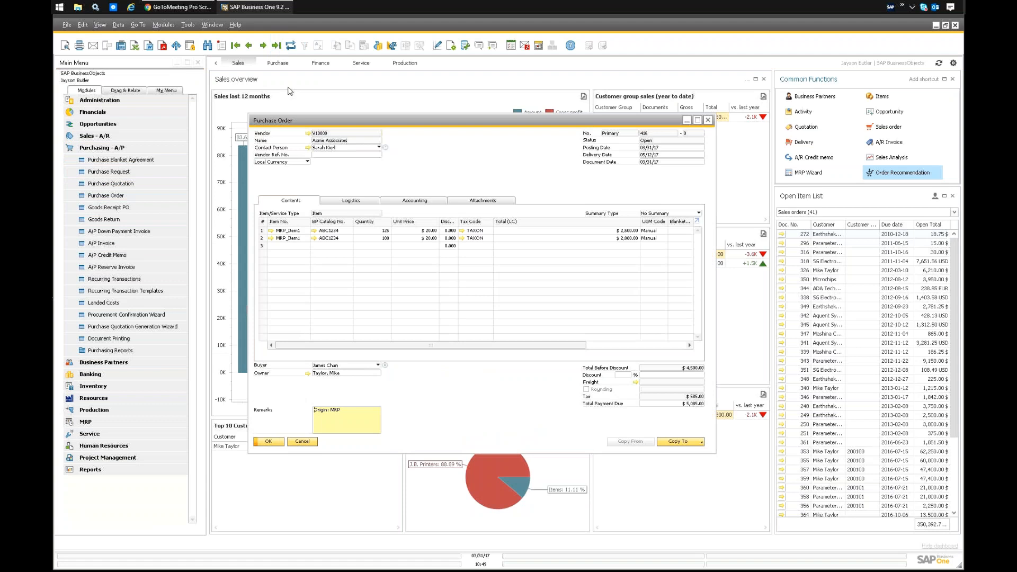
pyautogui.click(348, 420)
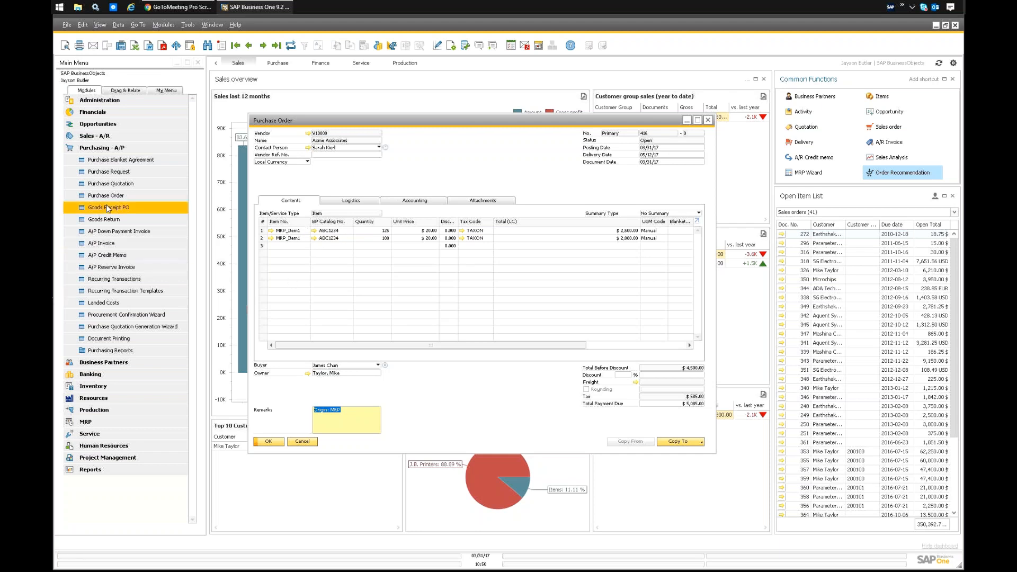
pyautogui.click(926, 174)
pyautogui.click(423, 374)
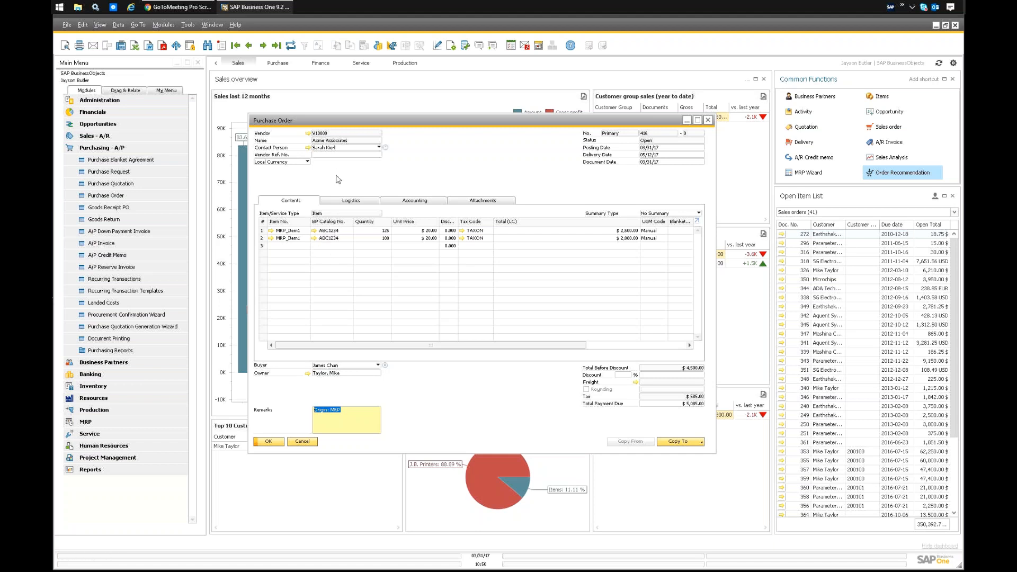
# Open the MRP_Item1 master record from the purchase order line and inspect its purchasing data and business partner catalog numbers.
pyautogui.click(270, 238)
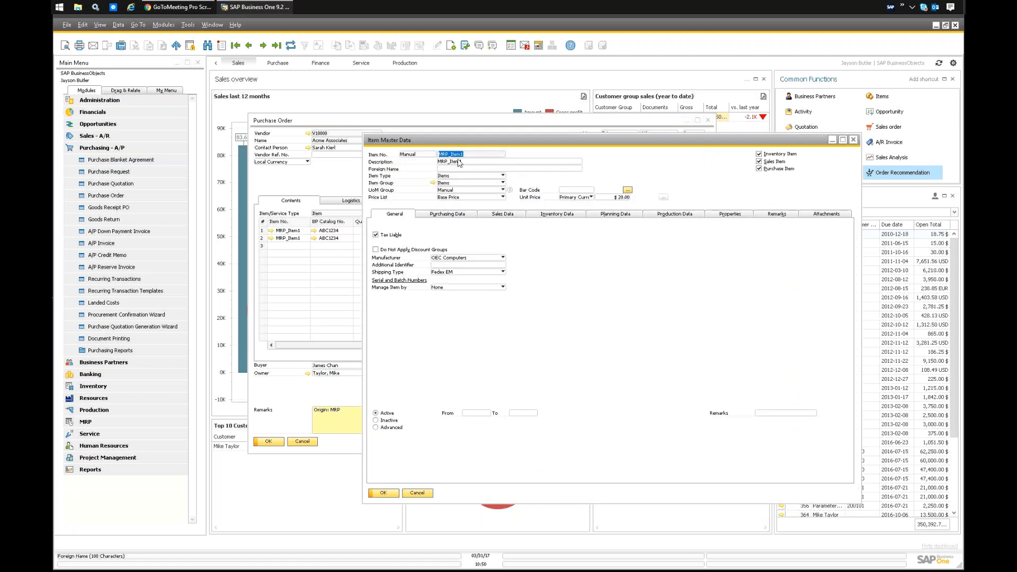
pyautogui.click(448, 214)
pyautogui.click(477, 247)
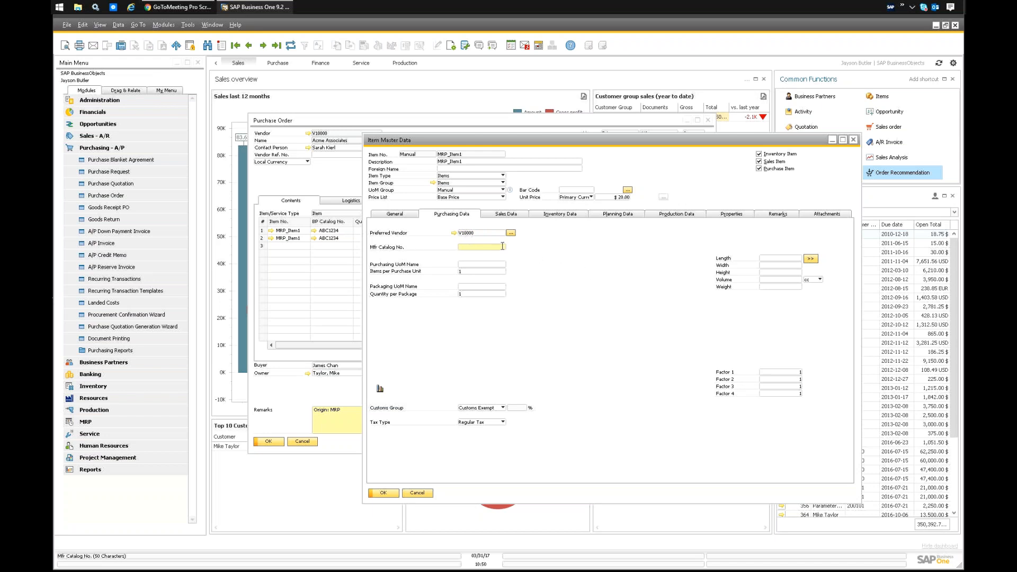
pyautogui.rightClick(537, 253)
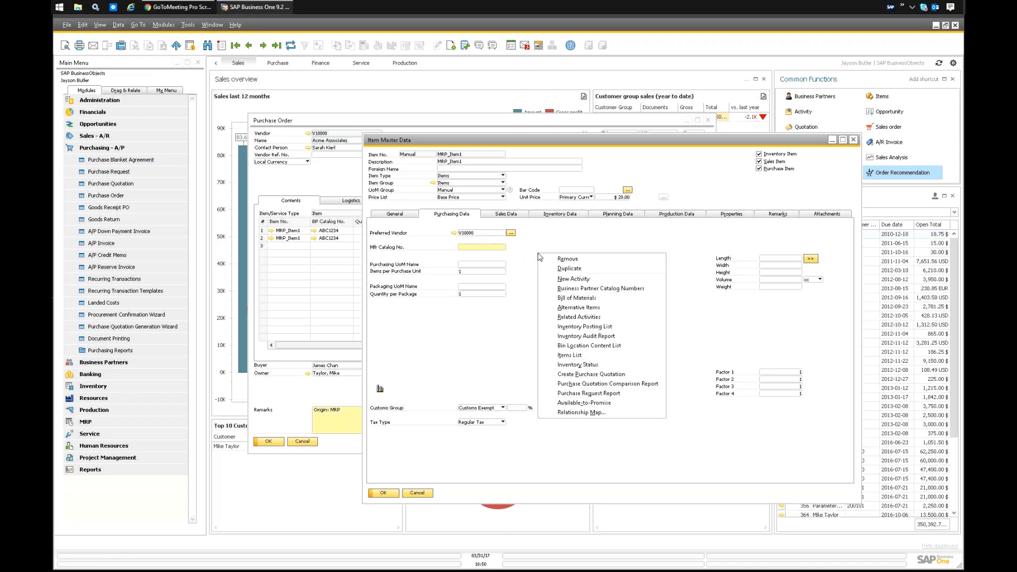
pyautogui.click(599, 289)
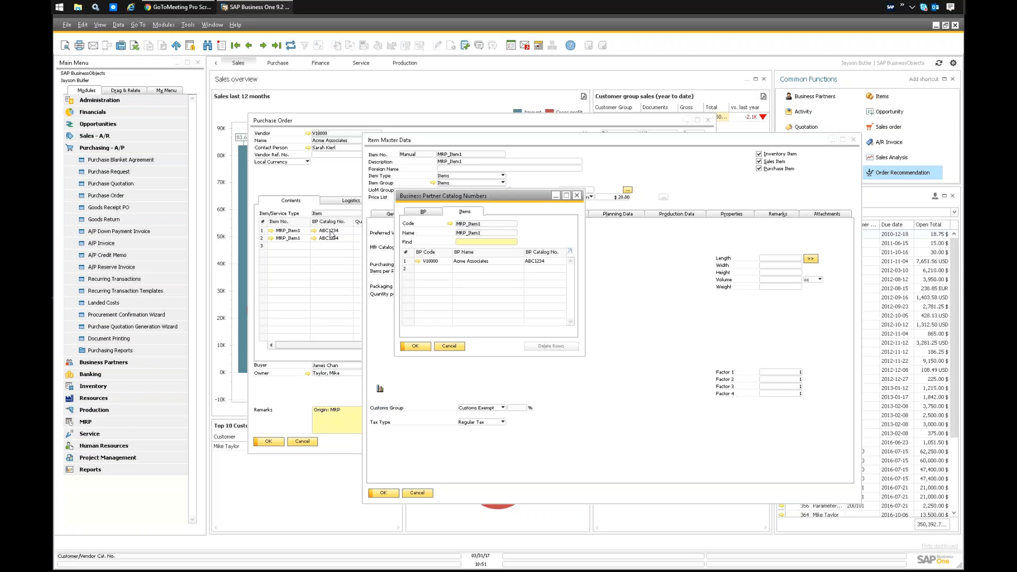
pyautogui.click(434, 268)
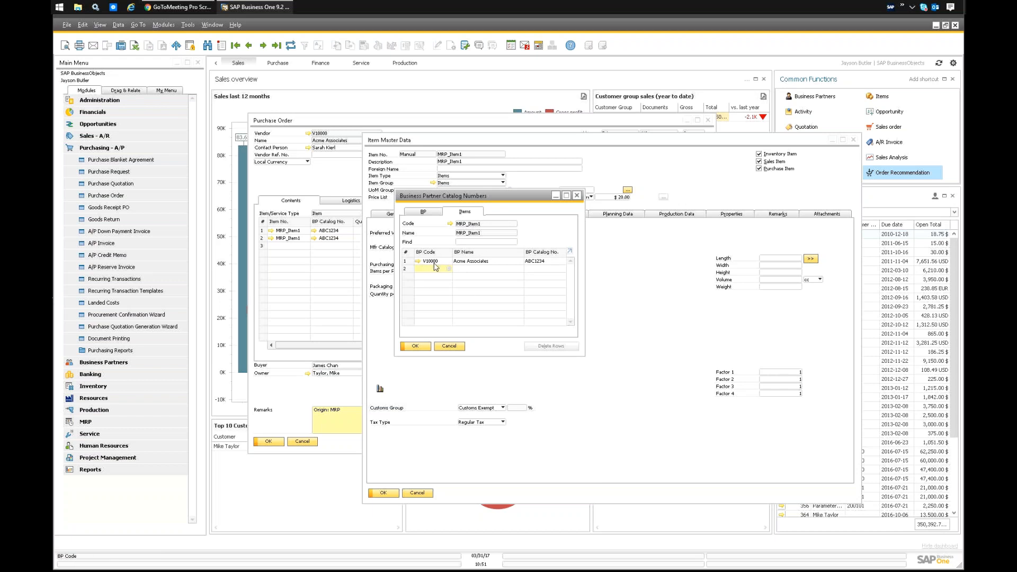
pyautogui.click(460, 345)
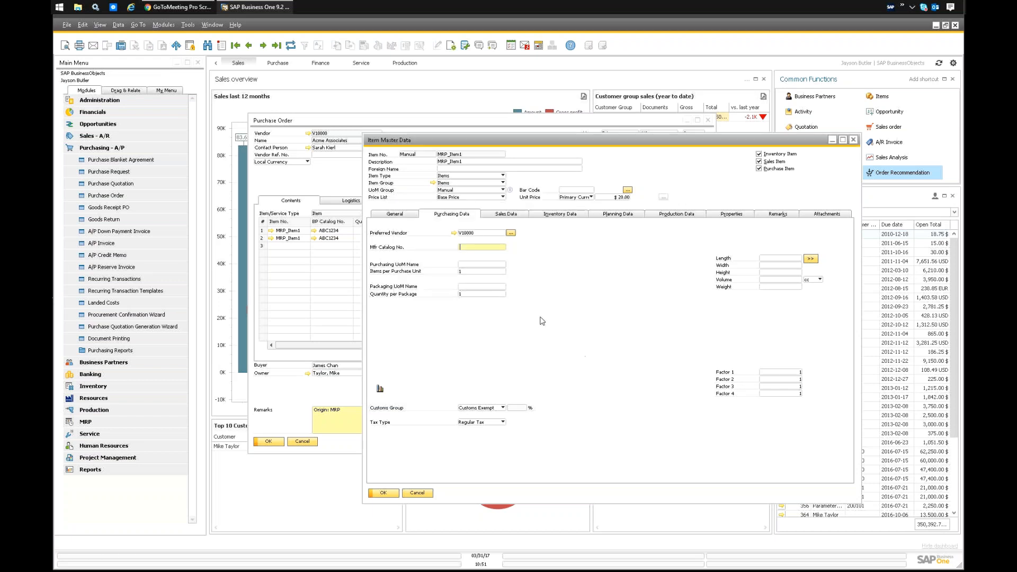
# Inspect the preferred vendors list of MRP_Item1, and close the item master record.
pyautogui.click(343, 187)
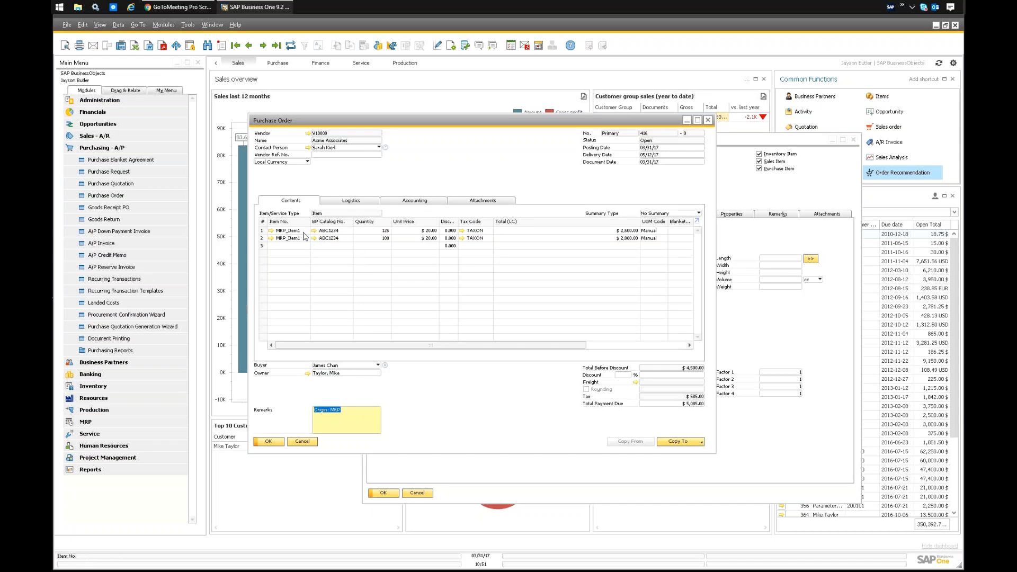
pyautogui.click(762, 333)
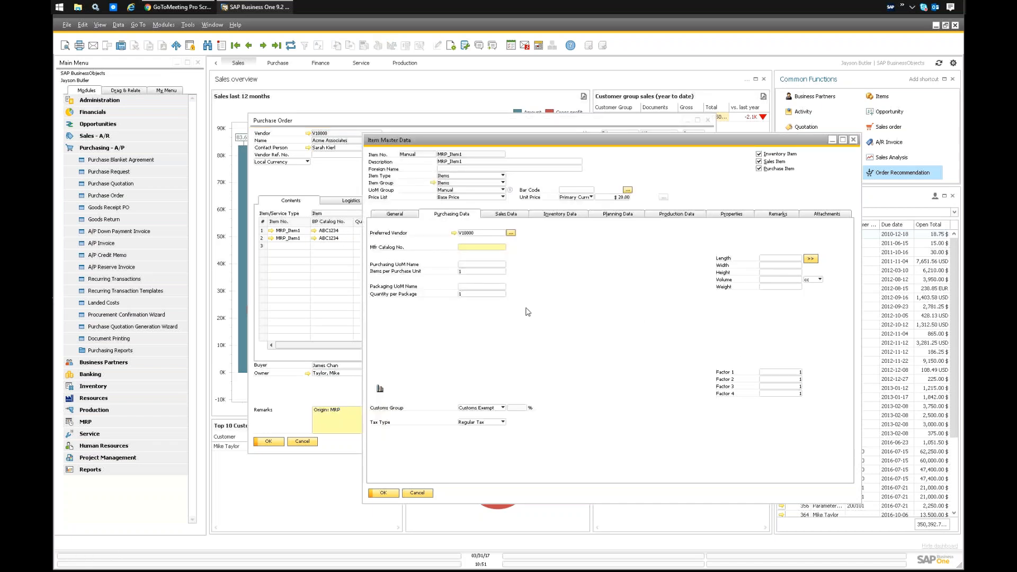
pyautogui.click(510, 233)
pyautogui.moveTo(448, 242); pyautogui.dragTo(458, 248)
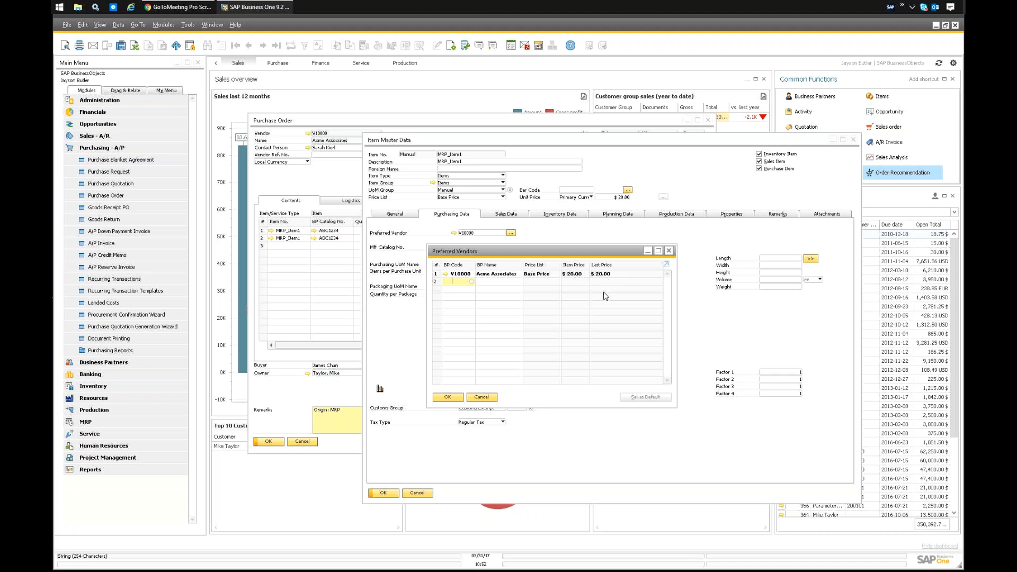
pyautogui.click(482, 397)
pyautogui.click(412, 495)
# Review the last prices report for the second MRP_Item1 line, and preview the purchase order's print layout.
pyautogui.rightClick(387, 233)
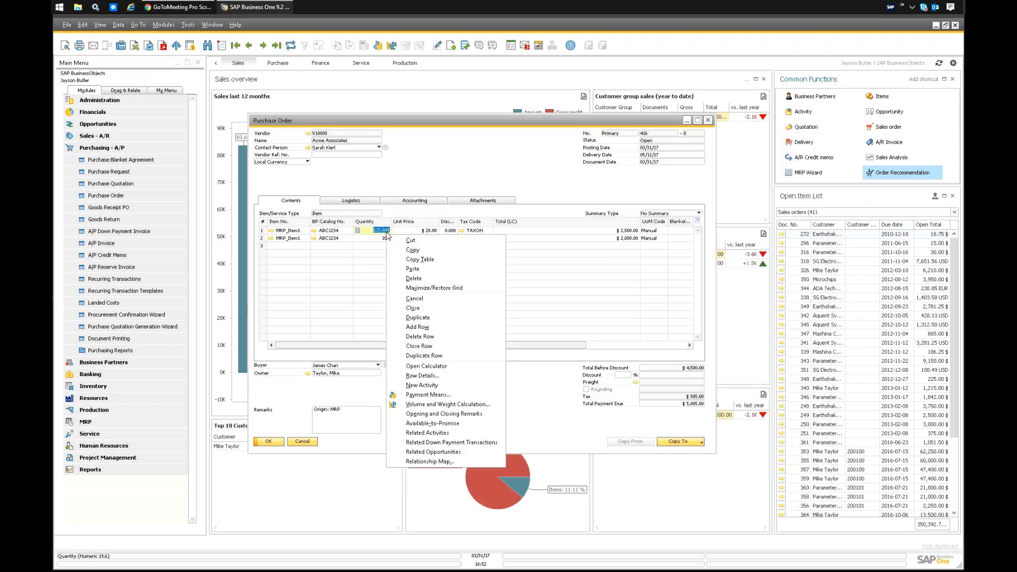
pyautogui.rightClick(512, 215)
pyautogui.rightClick(501, 239)
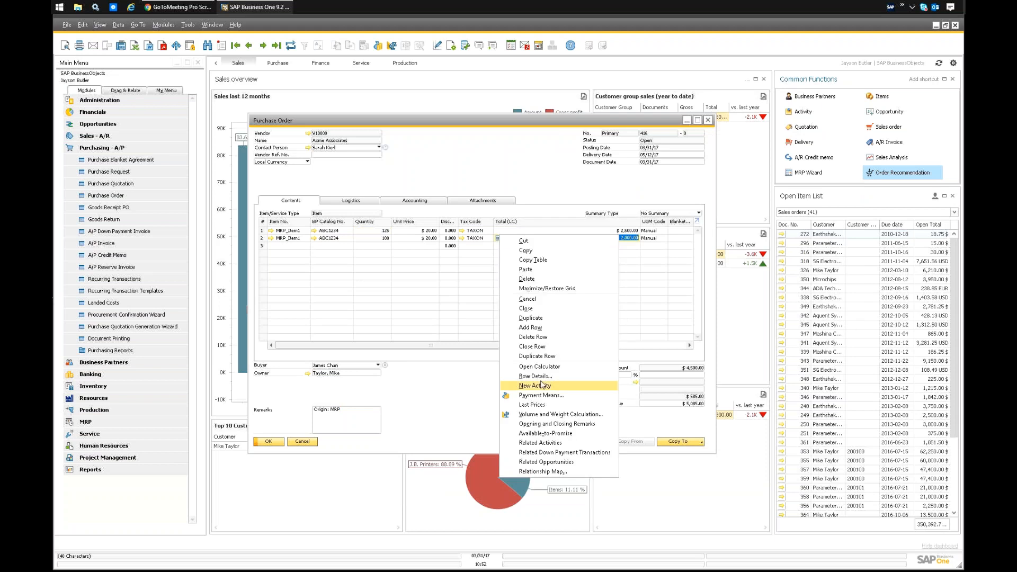
pyautogui.click(532, 405)
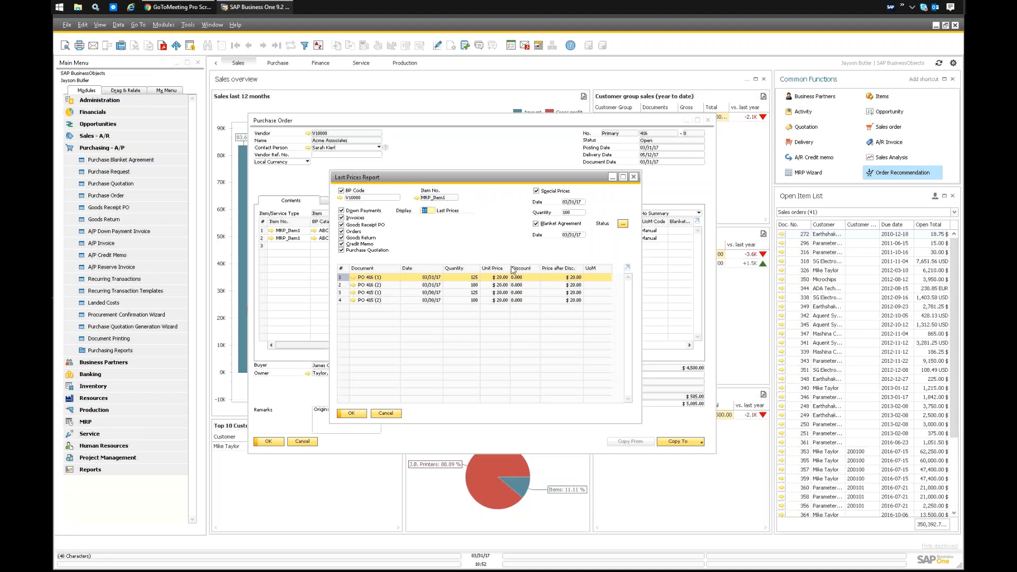
pyautogui.click(386, 415)
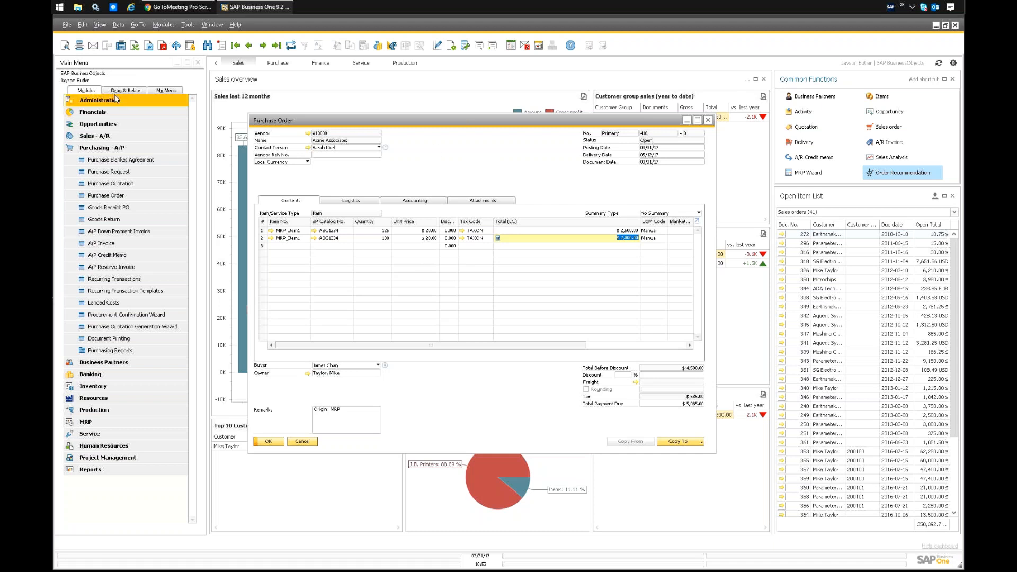
pyautogui.click(63, 48)
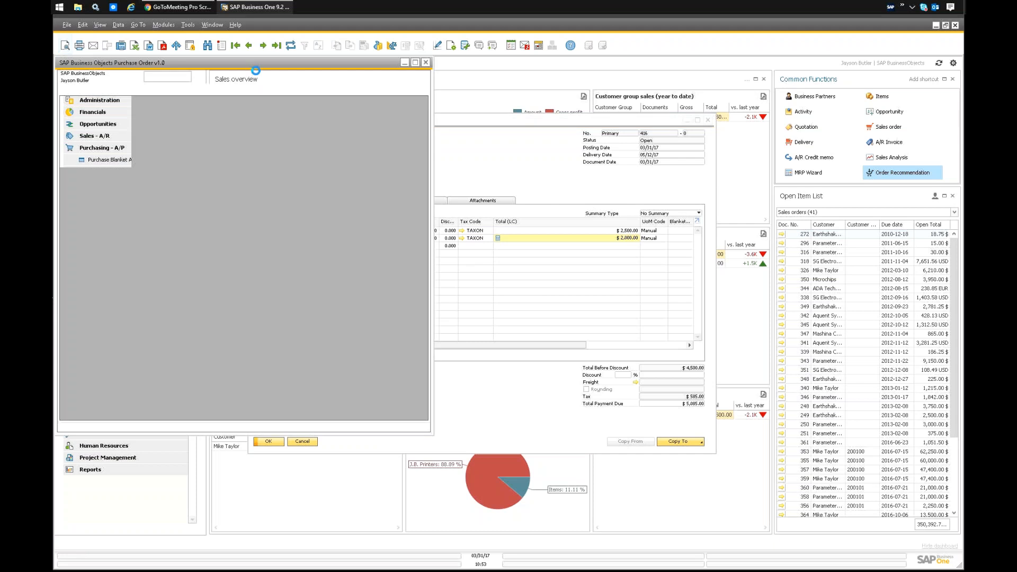
pyautogui.moveTo(265, 65); pyautogui.dragTo(365, 84)
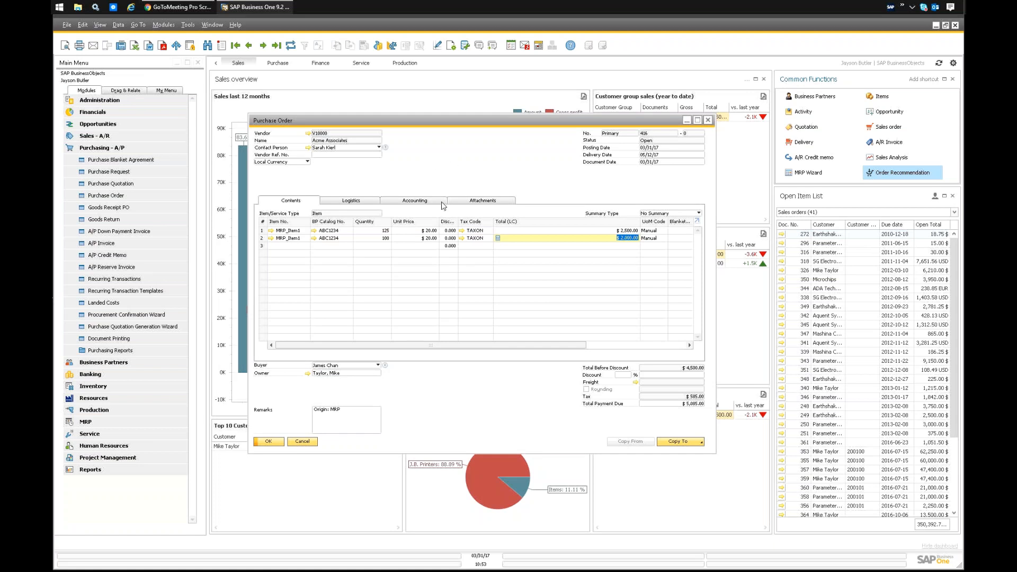
# Open Alerts Management and look up the Minimum Stock Deviation alert.
pyautogui.click(164, 25)
pyautogui.moveTo(188, 39)
pyautogui.click(297, 145)
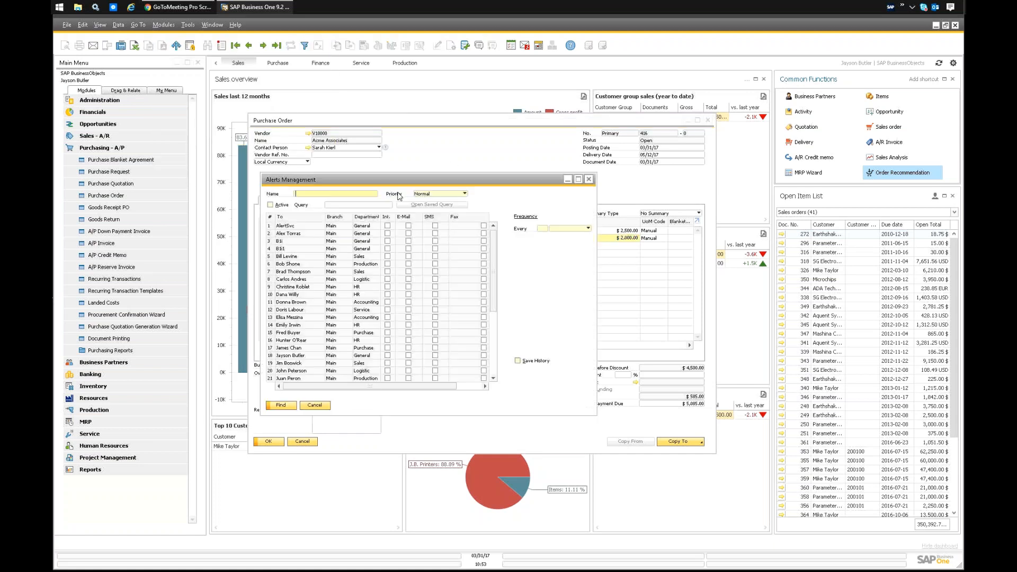
pyautogui.moveTo(410, 181); pyautogui.dragTo(502, 182)
pyautogui.press('Return')
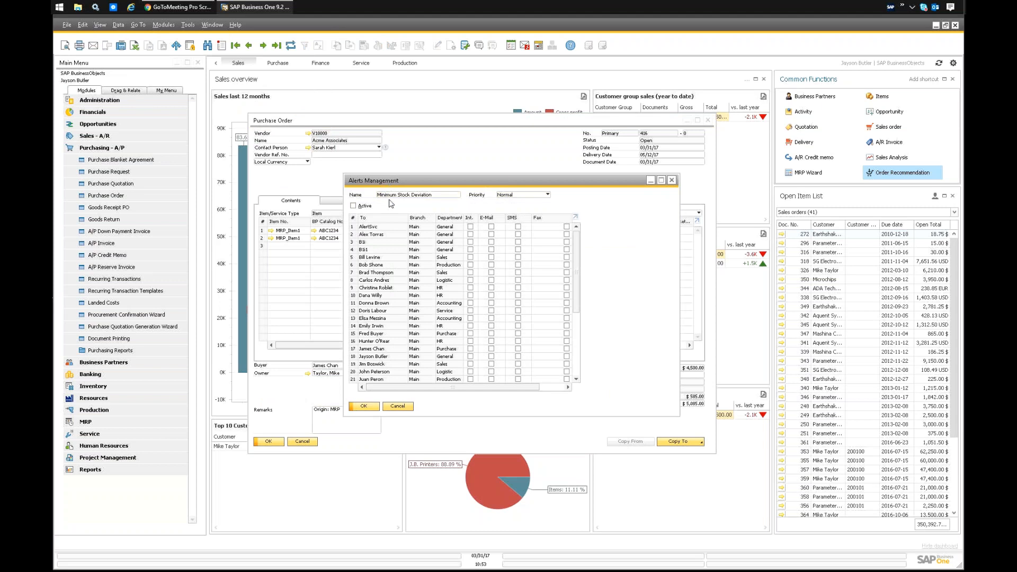
# Mark the Minimum Stock Deviation alert as active and look through its list of recipients.
pyautogui.click(164, 24)
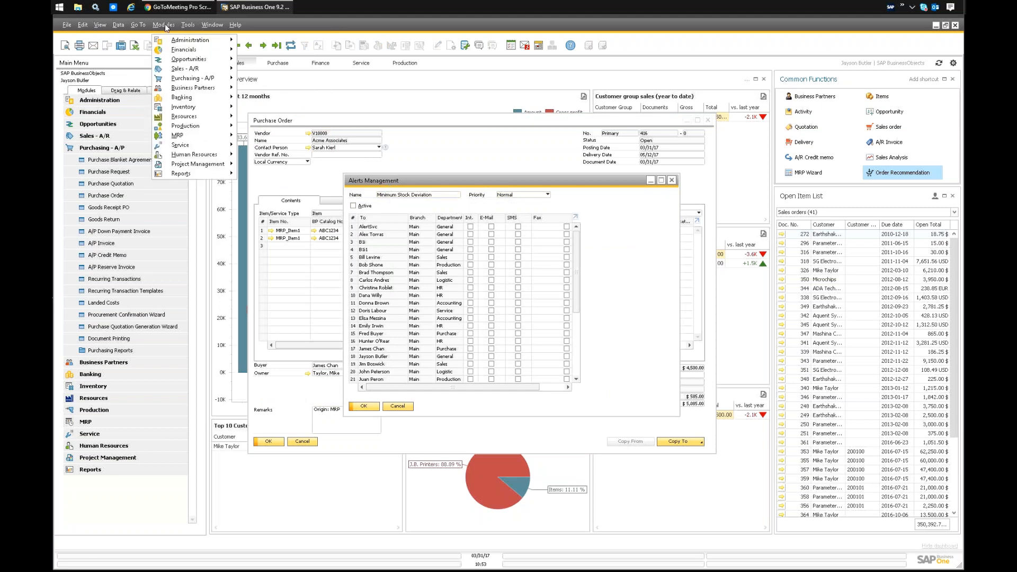
pyautogui.moveTo(172, 42)
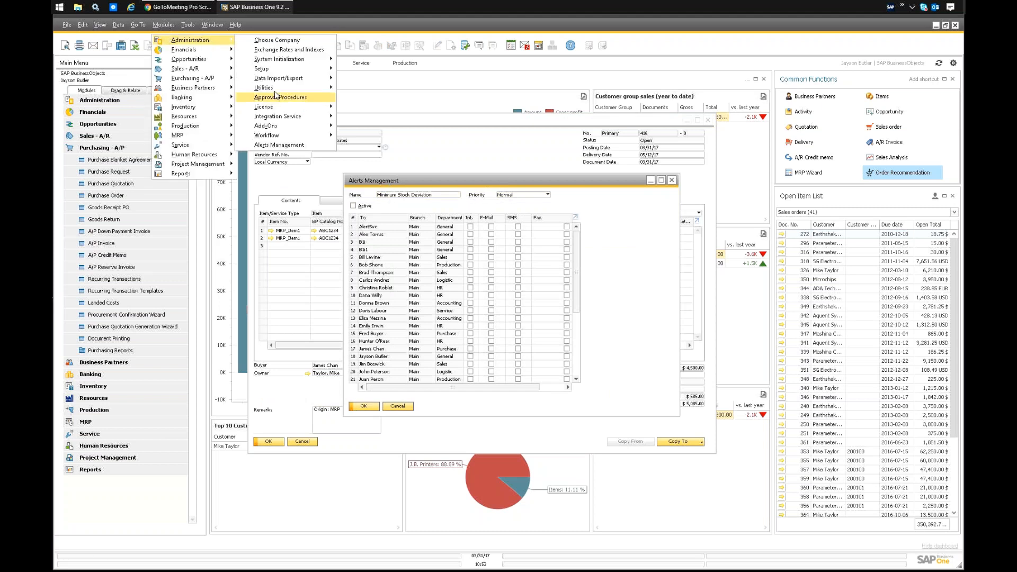
pyautogui.click(279, 144)
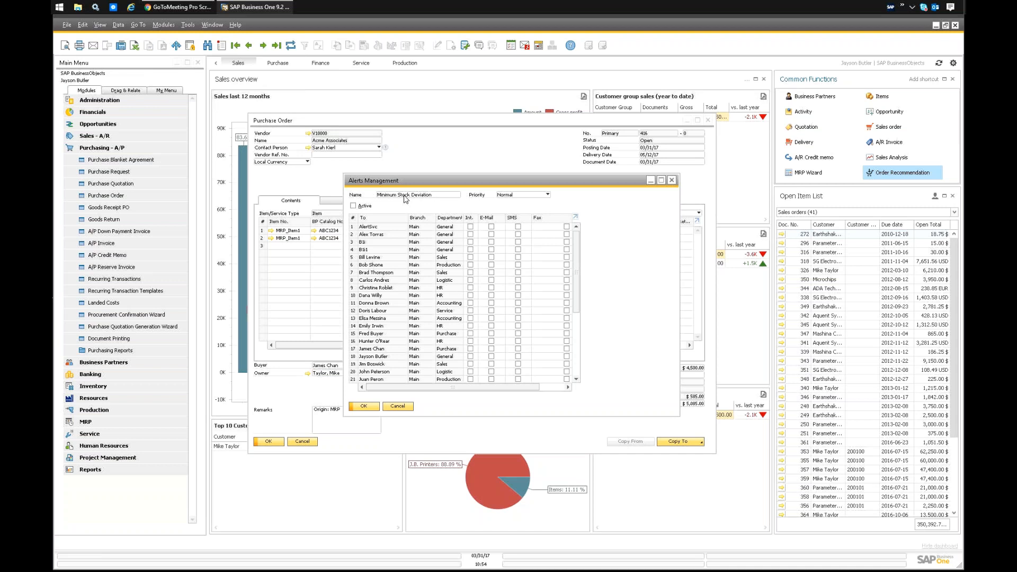
pyautogui.click(361, 206)
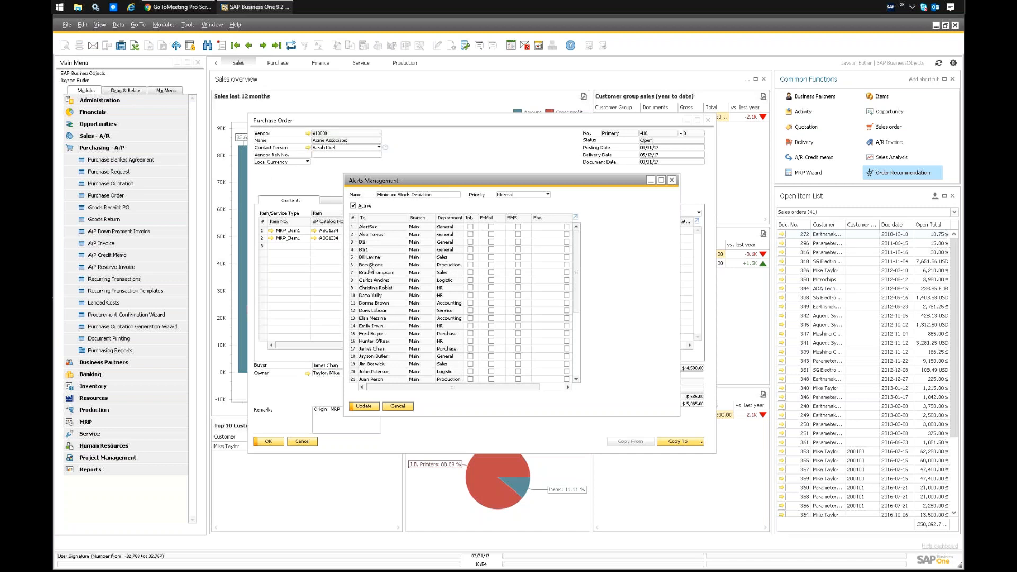
pyautogui.scroll(-5, 472, 255)
pyautogui.scroll(-10, 474, 275)
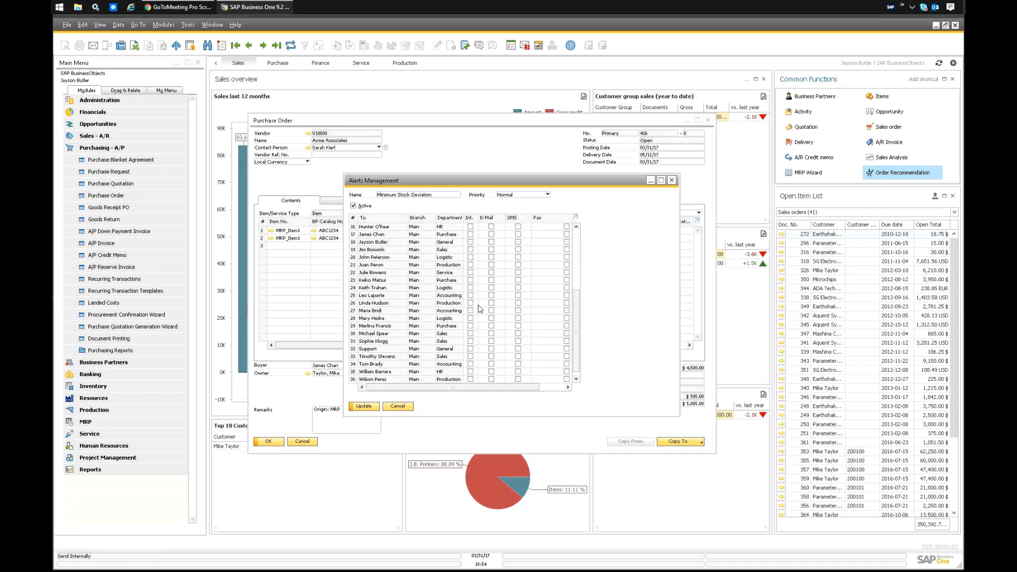
pyautogui.scroll(15, 475, 302)
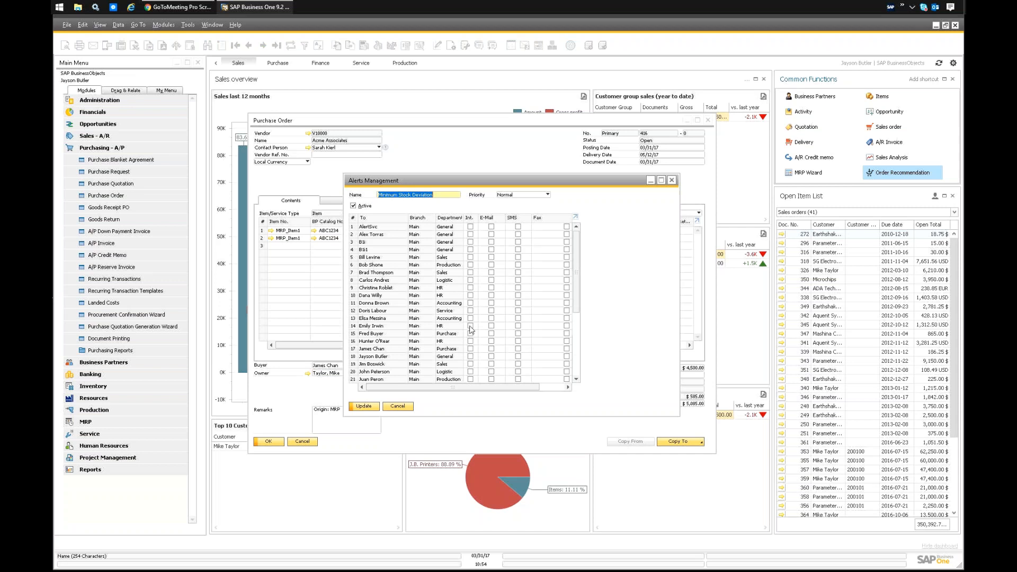
# Close the alert definition and the purchase order, and start a new sales order.
pyautogui.click(672, 181)
pyautogui.click(302, 443)
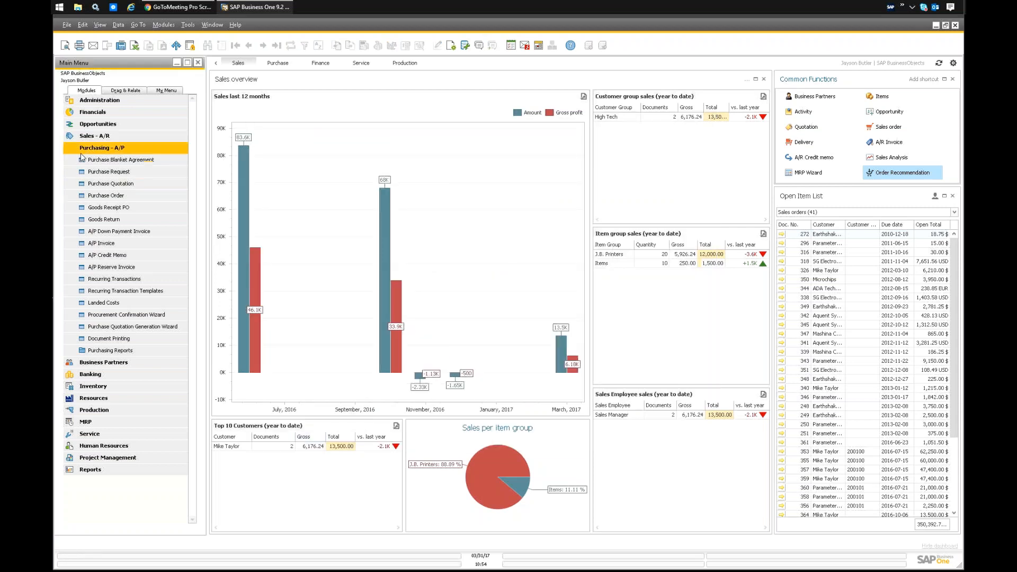
pyautogui.click(102, 147)
pyautogui.click(94, 136)
pyautogui.click(120, 172)
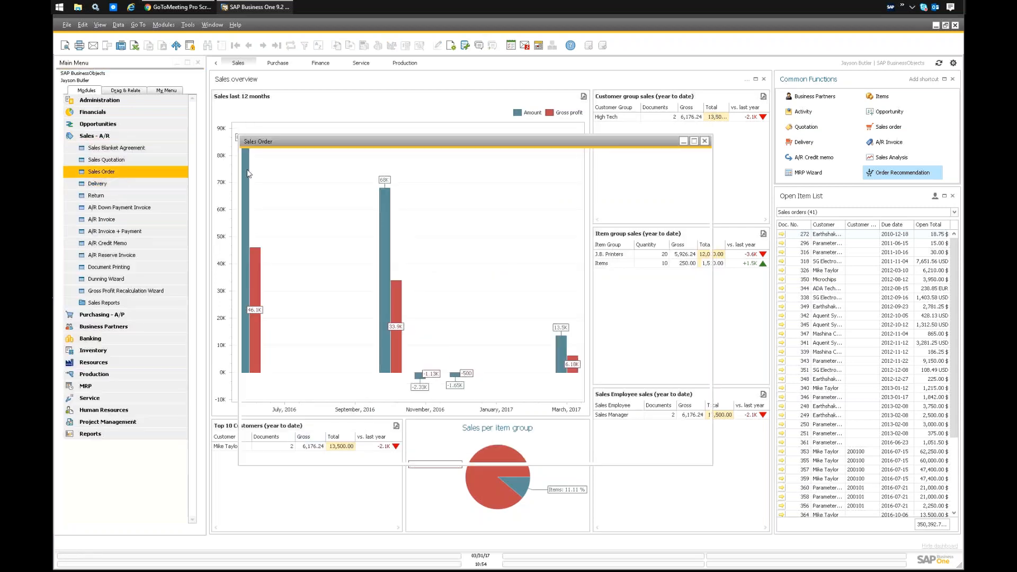
# Fill in the customer on the sales order and add MRP_Item1 as the first line item.
pyautogui.click(334, 161)
pyautogui.write('mik')
pyautogui.press('Tab')
pyautogui.click(313, 252)
pyautogui.write('mrp')
pyautogui.press('Tab')
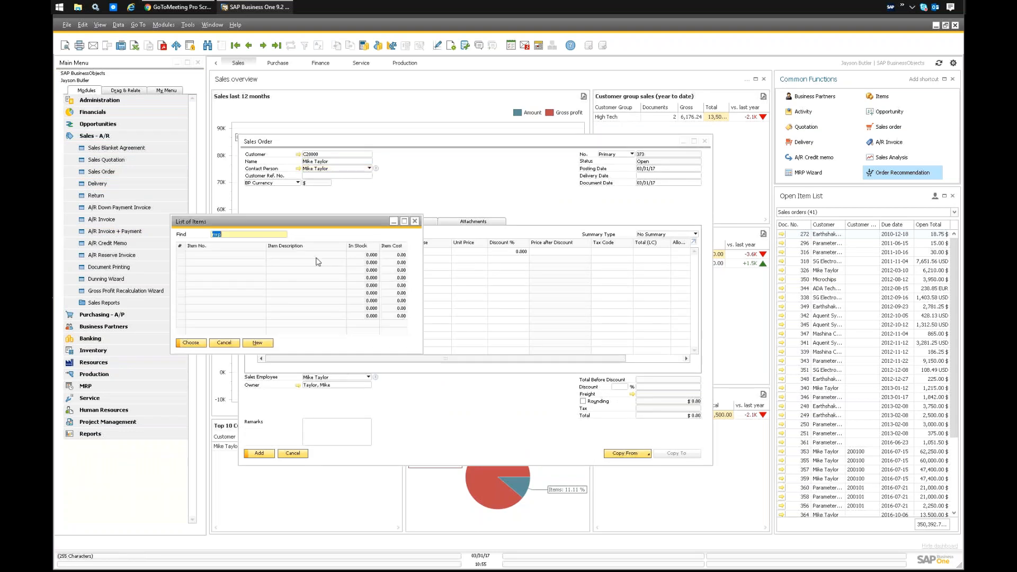
pyautogui.doubleClick(214, 285)
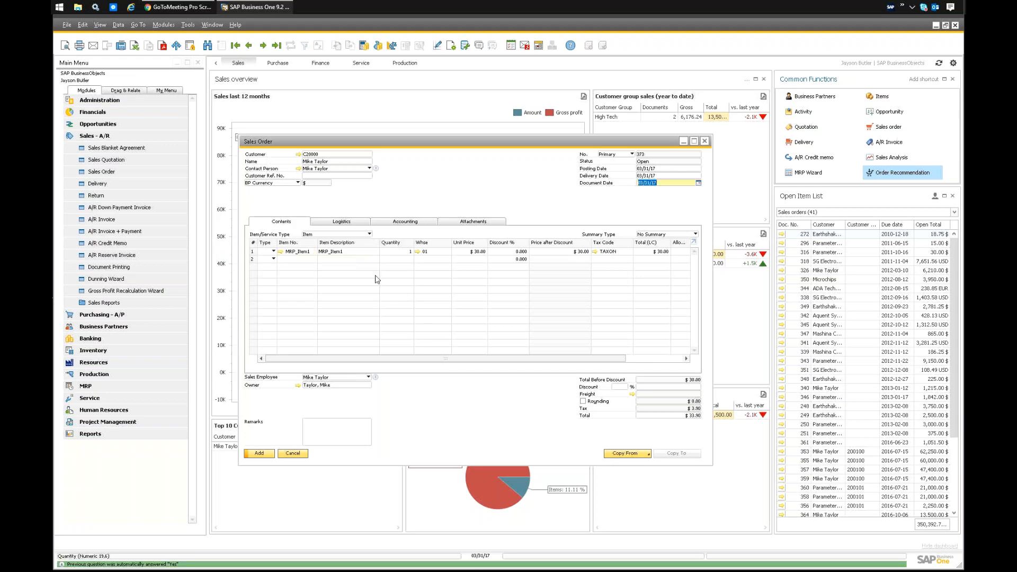
# Set the MRP_Item1 line's quantity to 1000 and accept the item availability check with the Continue action.
pyautogui.click(399, 252)
pyautogui.write('1000')
pyautogui.press('Tab')
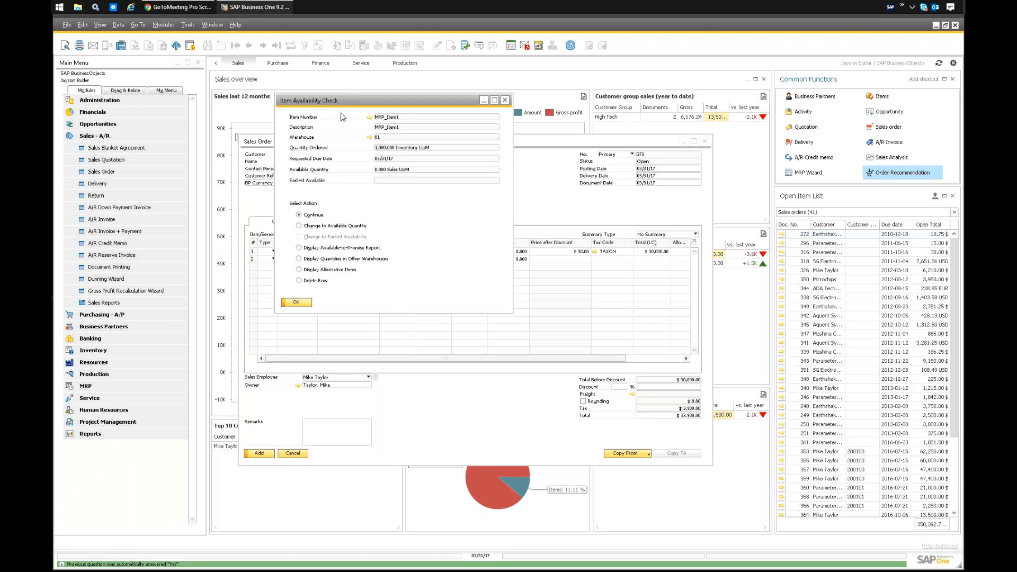
pyautogui.moveTo(338, 104); pyautogui.dragTo(410, 182)
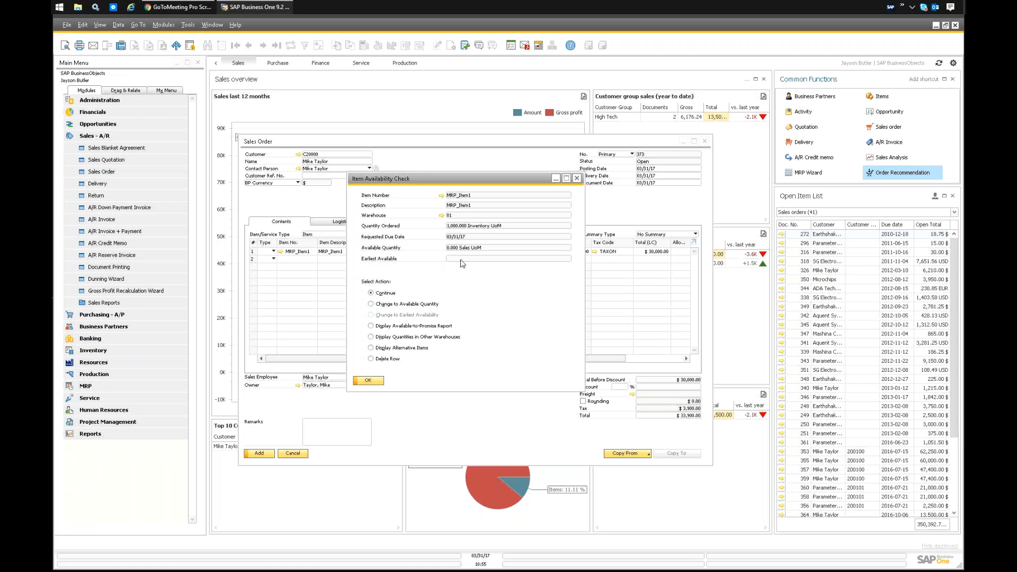
pyautogui.click(367, 380)
# Rename the sales order's Allow Procmnt. Doc. column as Make PO in bold.
pyautogui.moveTo(348, 360); pyautogui.dragTo(458, 361)
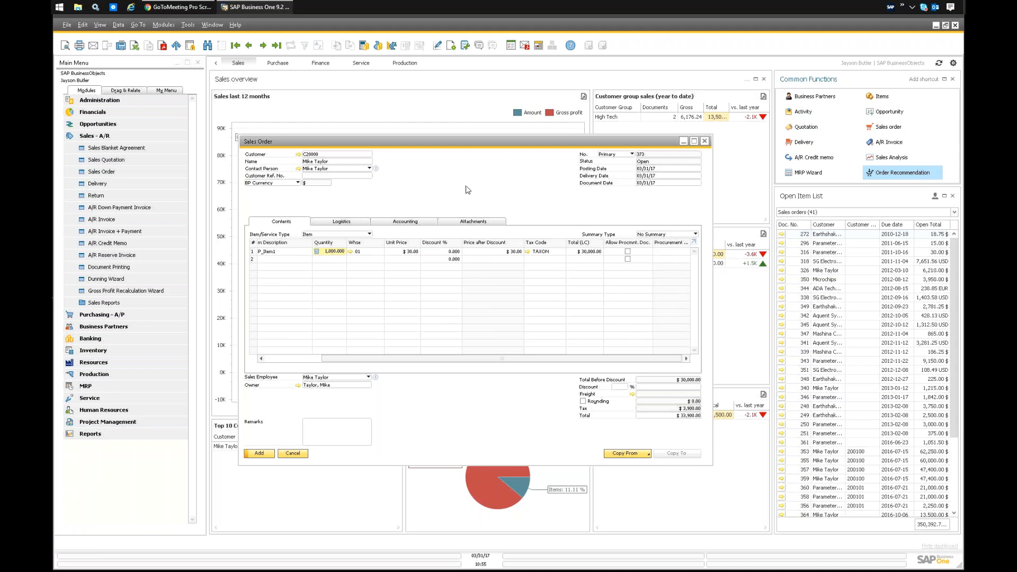
pyautogui.keyDown('ctrl'); pyautogui.doubleClick(635, 243); pyautogui.keyUp('ctrl')
pyautogui.write('Make PO')
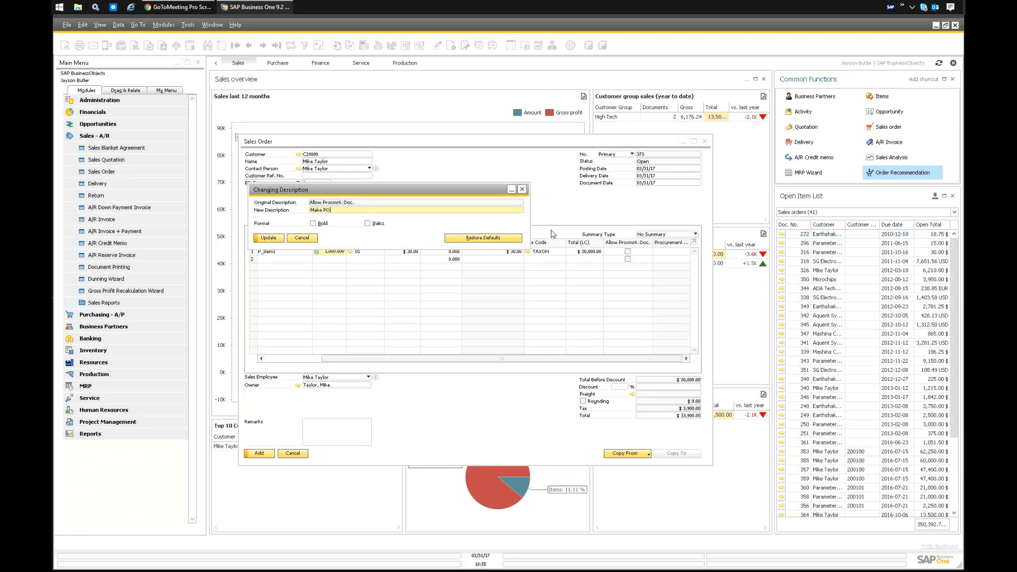
pyautogui.click(313, 223)
pyautogui.click(260, 239)
pyautogui.click(258, 238)
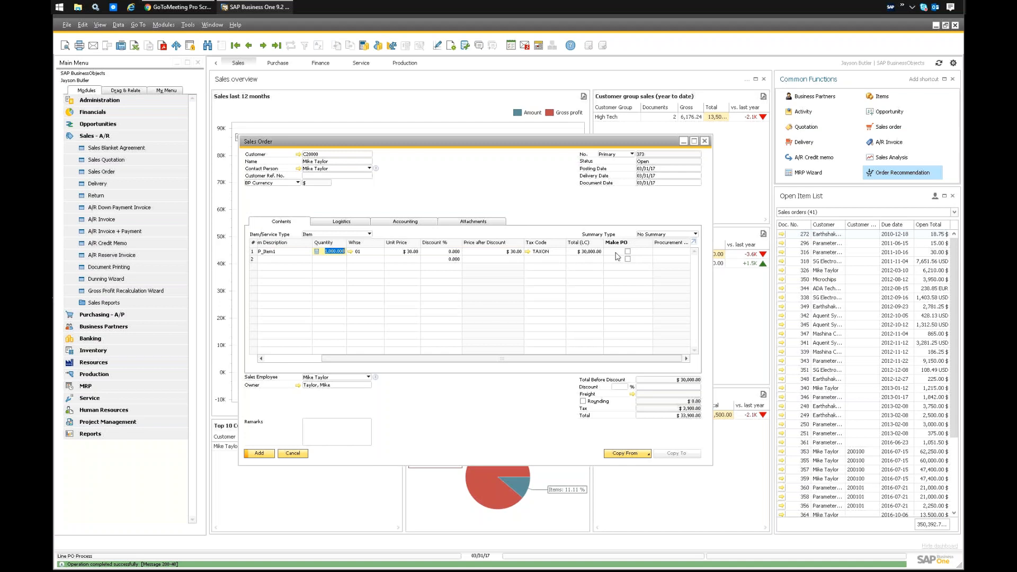
# Enable Make PO for the MRP_Item1 line, and close the sales order without saving it.
pyautogui.click(627, 251)
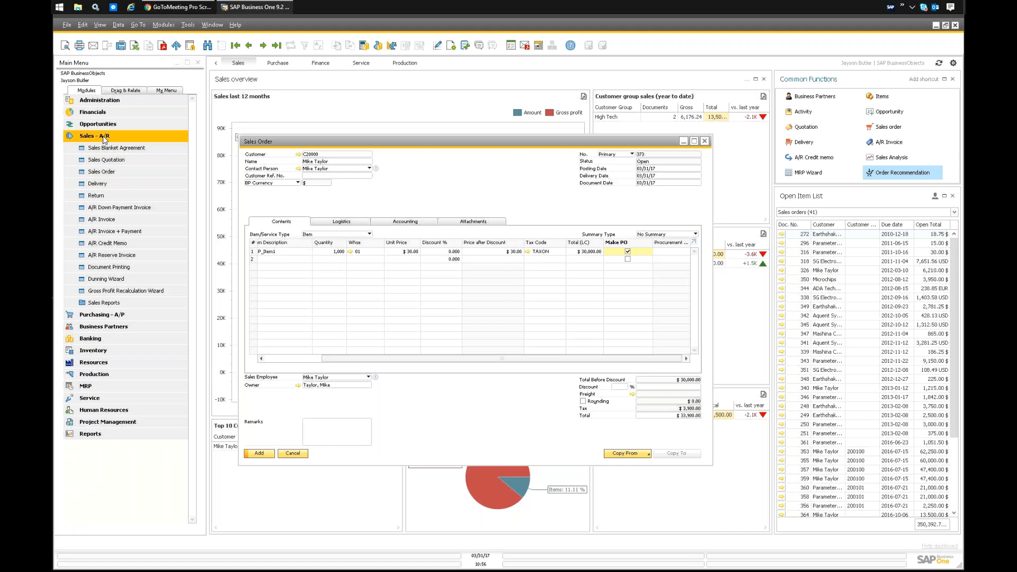
pyautogui.click(104, 317)
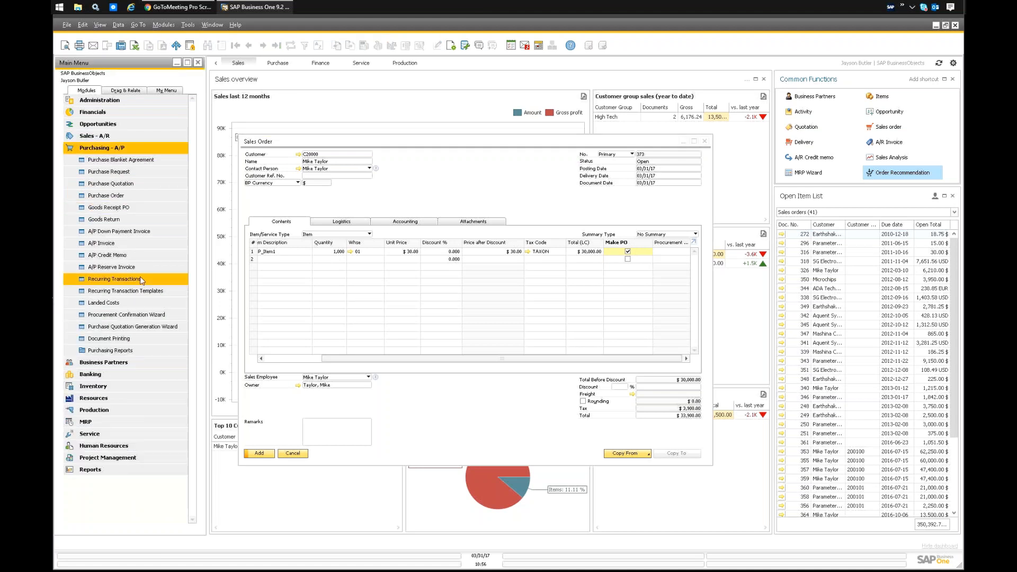
pyautogui.click(415, 181)
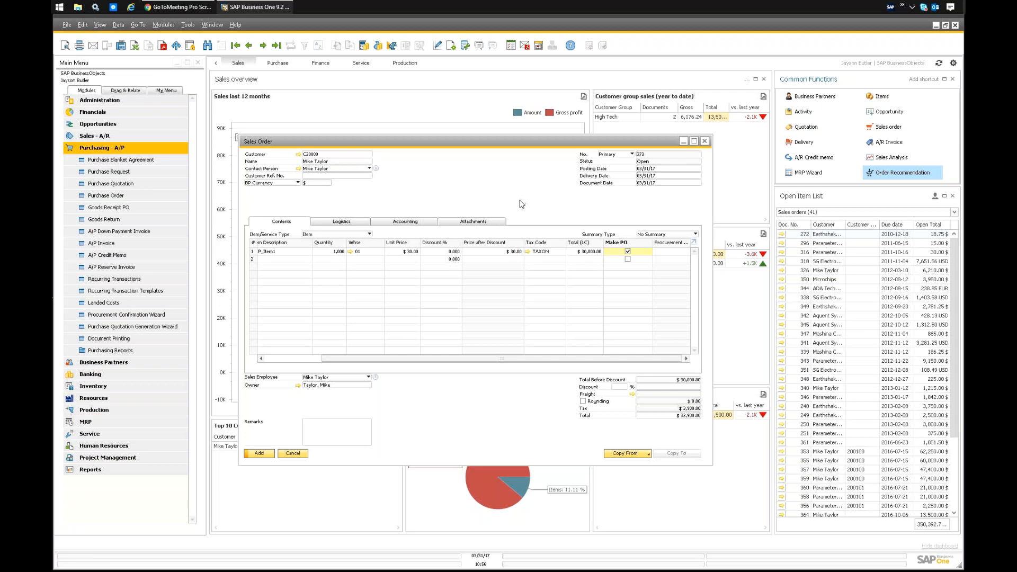
pyautogui.click(706, 145)
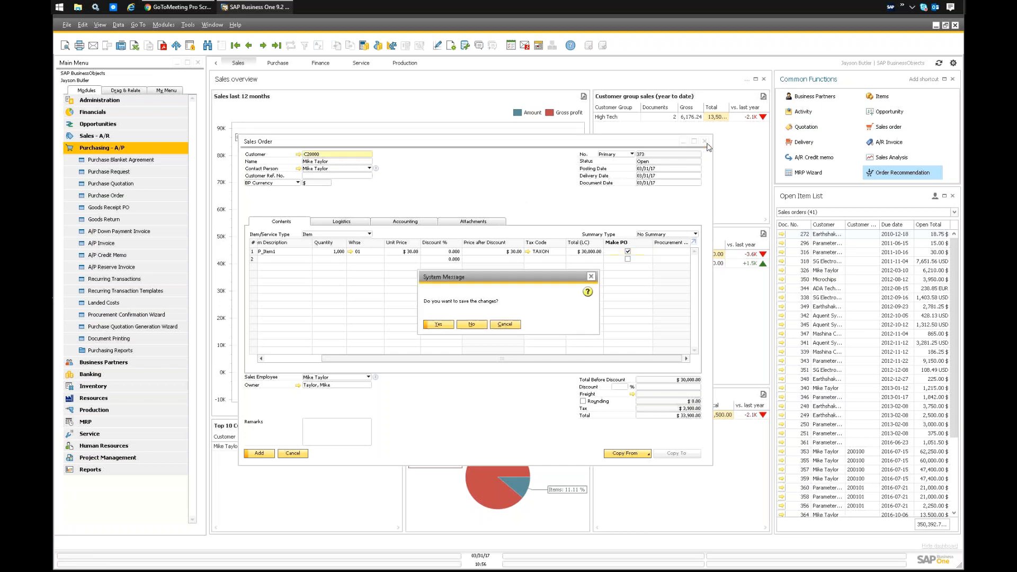
pyautogui.click(472, 328)
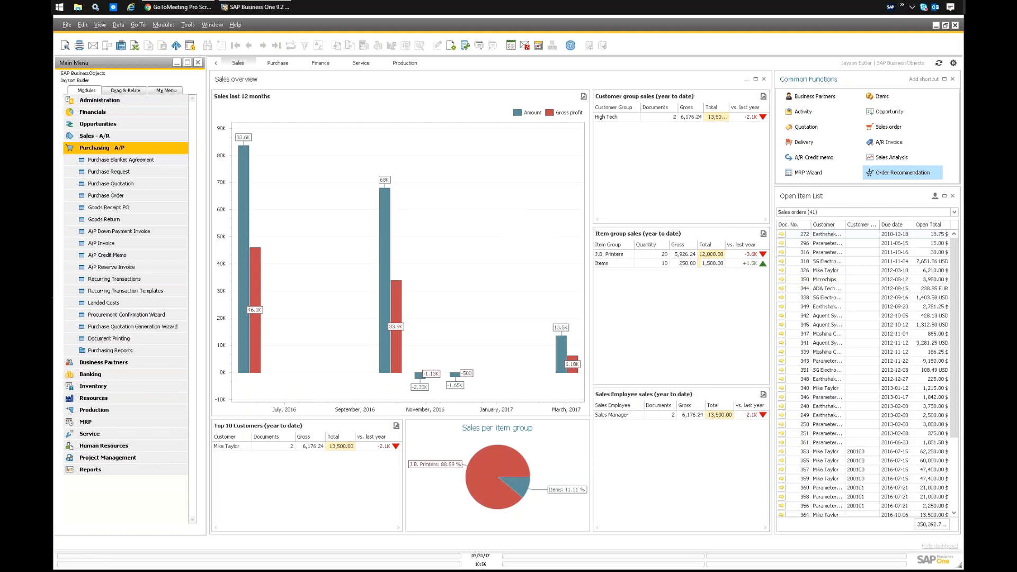